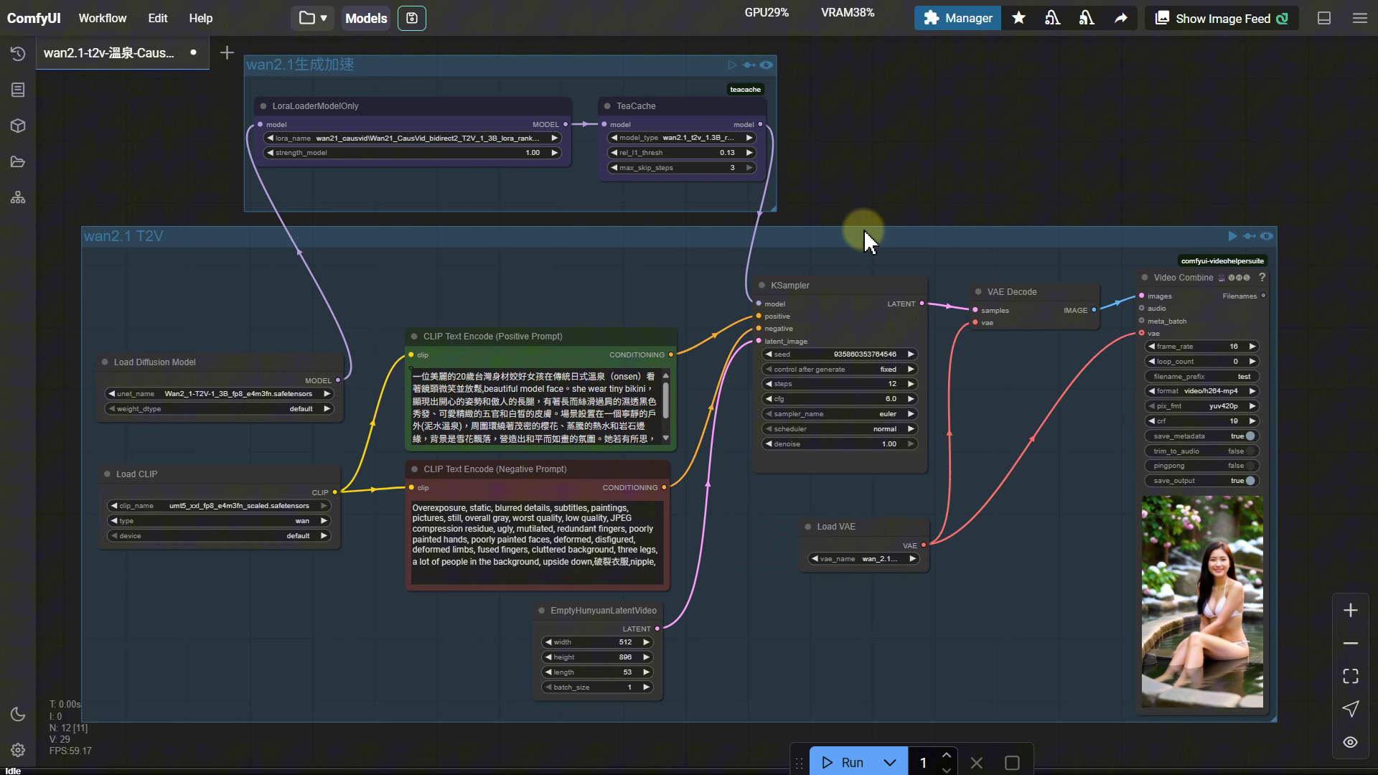
Shift the wan2.1 T2V group a few pixels right and down on the canvas
mouse_move(836, 236)
mouse_down()
mouse_move(841, 246)
mouse_move(815, 243)
mouse_move(832, 241)
mouse_up()
Nudge the wan2.1生成加速 group right and tidy its LoraLoaderModelOnly and TeaCache nodes
click(665, 61)
drag(666, 61, 699, 66)
scroll(590, 108, up, 6)
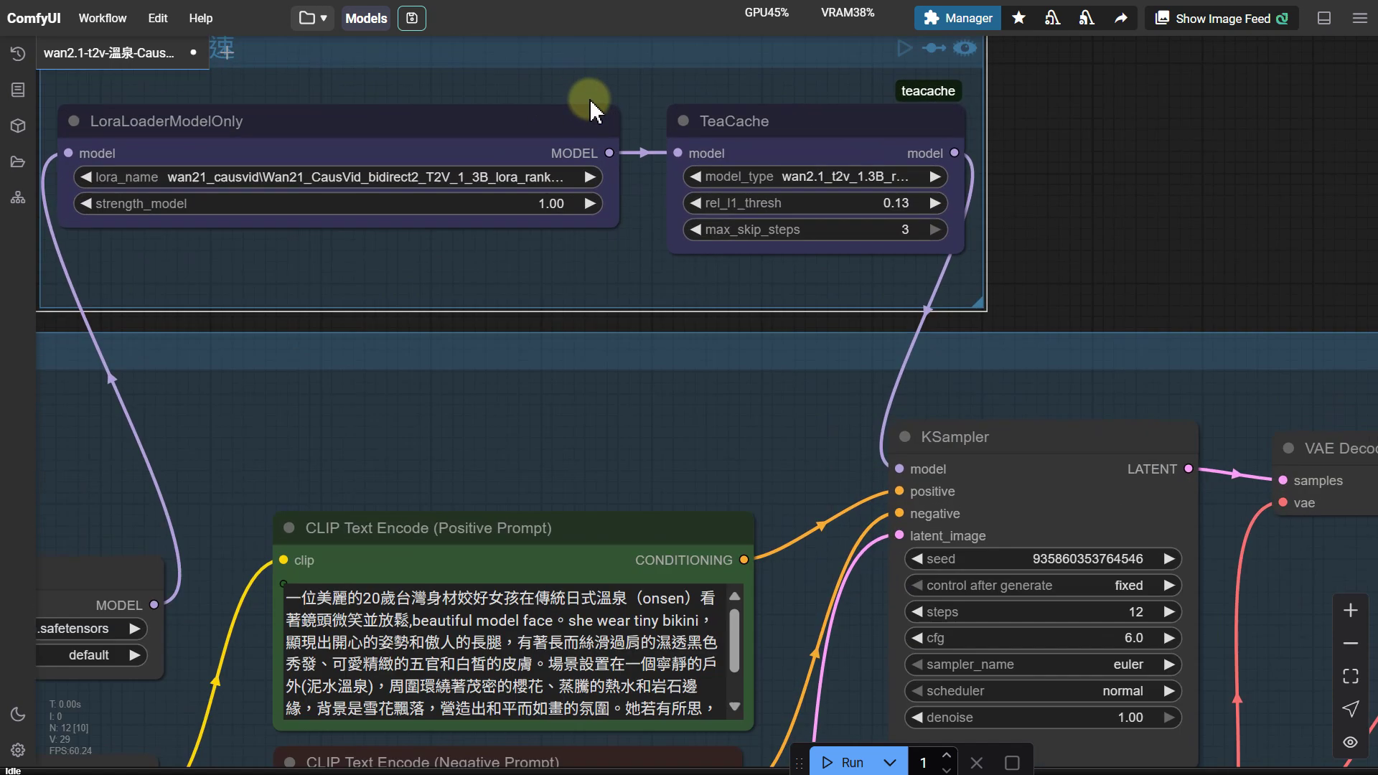
scroll(590, 108, up, 1)
drag(531, 132, 562, 124)
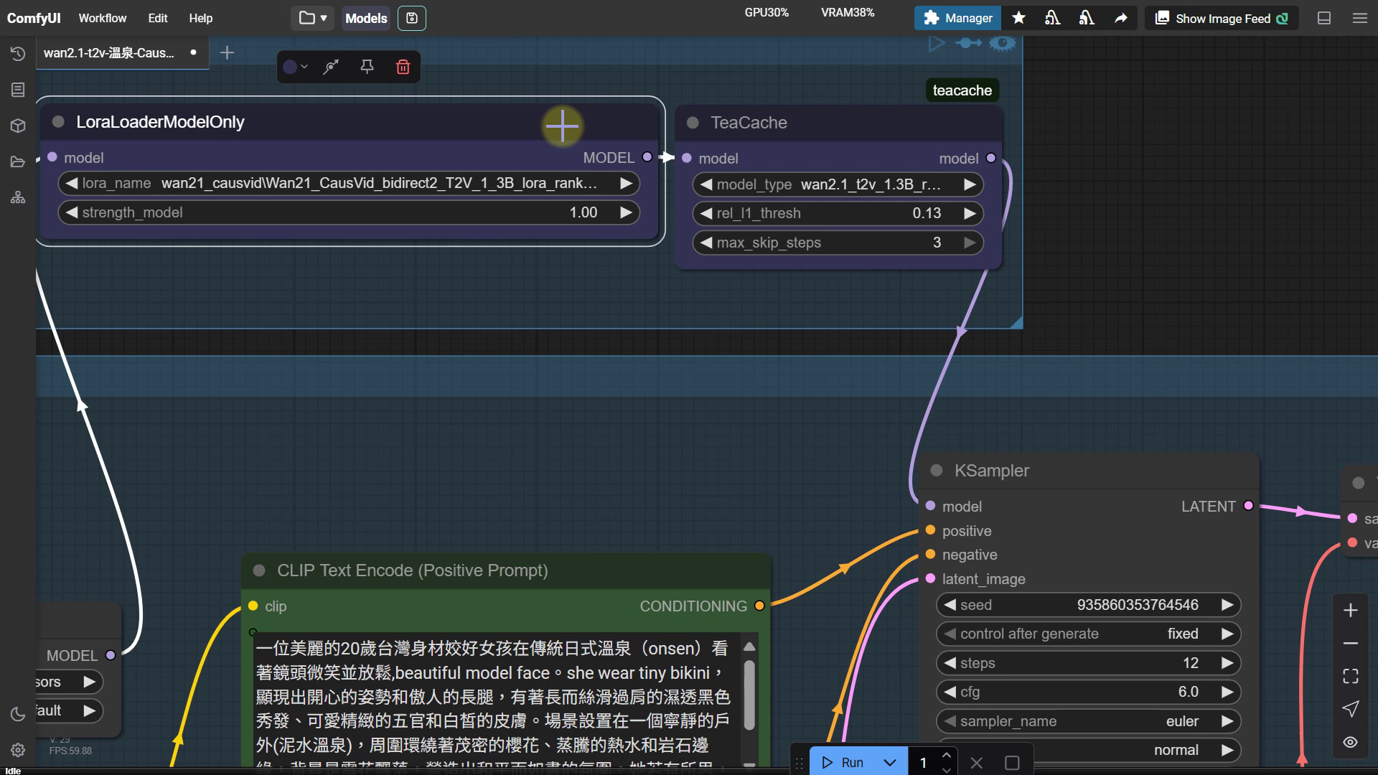
drag(797, 128, 800, 114)
Bypass both LoraLoaderModelOnly and TeaCache via the group's bypass icon and view the T2V group
scroll(1100, 157, down, 2)
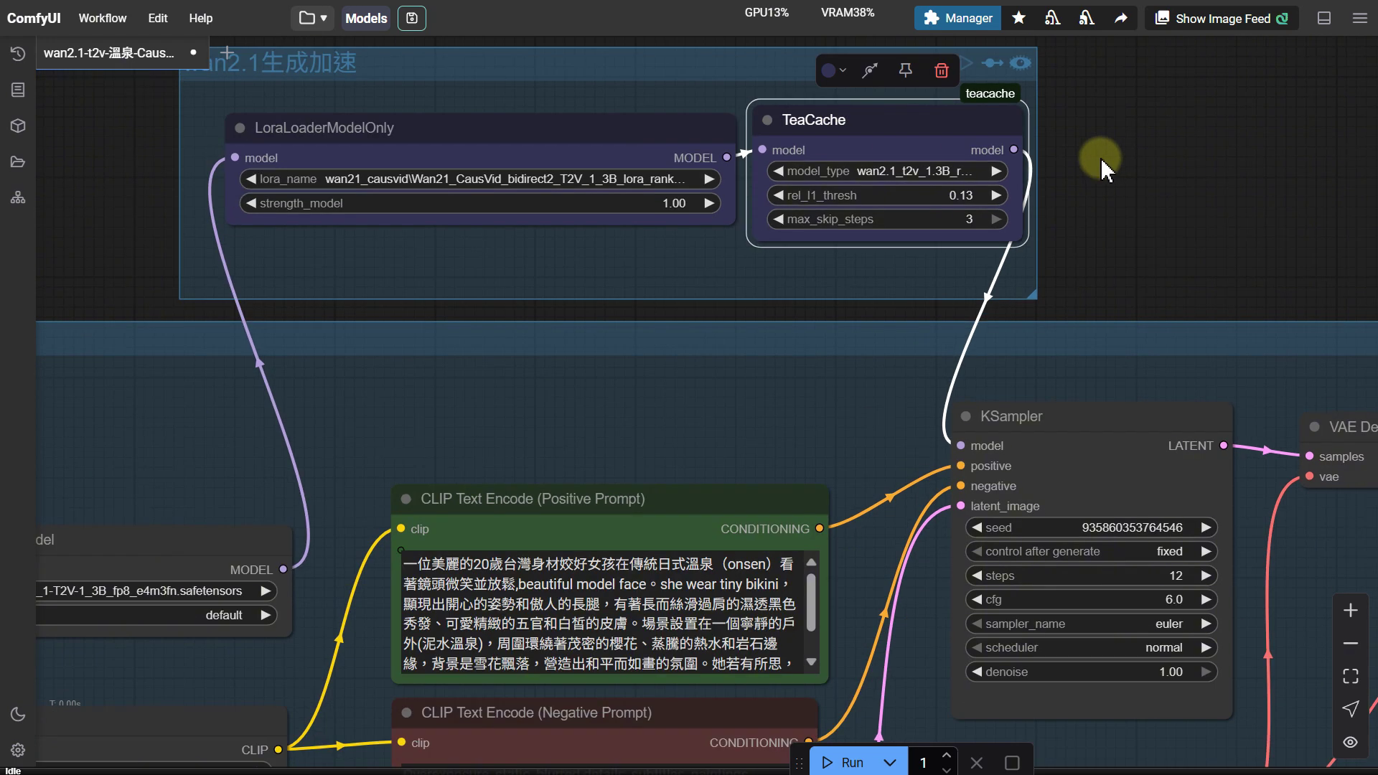
click(991, 63)
scroll(1134, 180, down, 5)
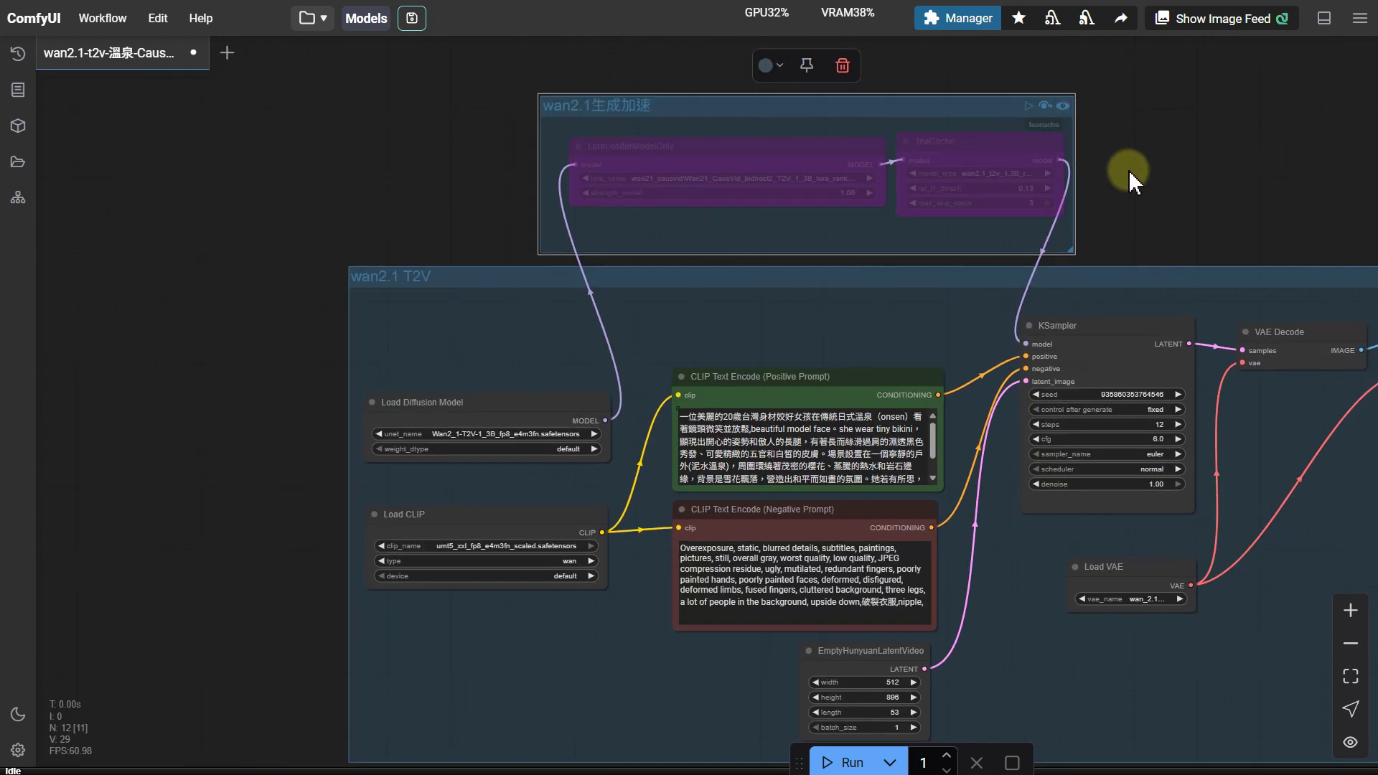
drag(1128, 175, 972, 165)
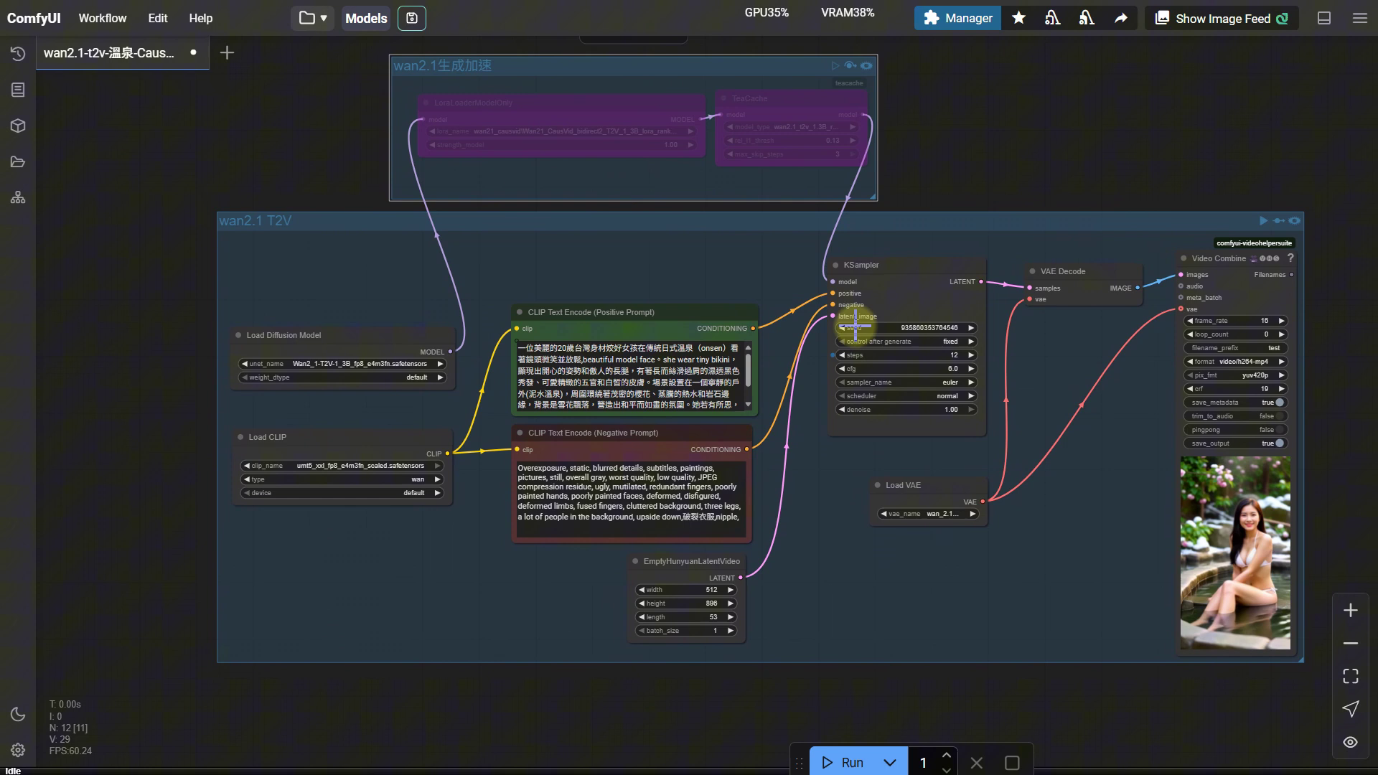
Run the baseline generation and confirm in the queue that it finished in 338.65s
click(841, 764)
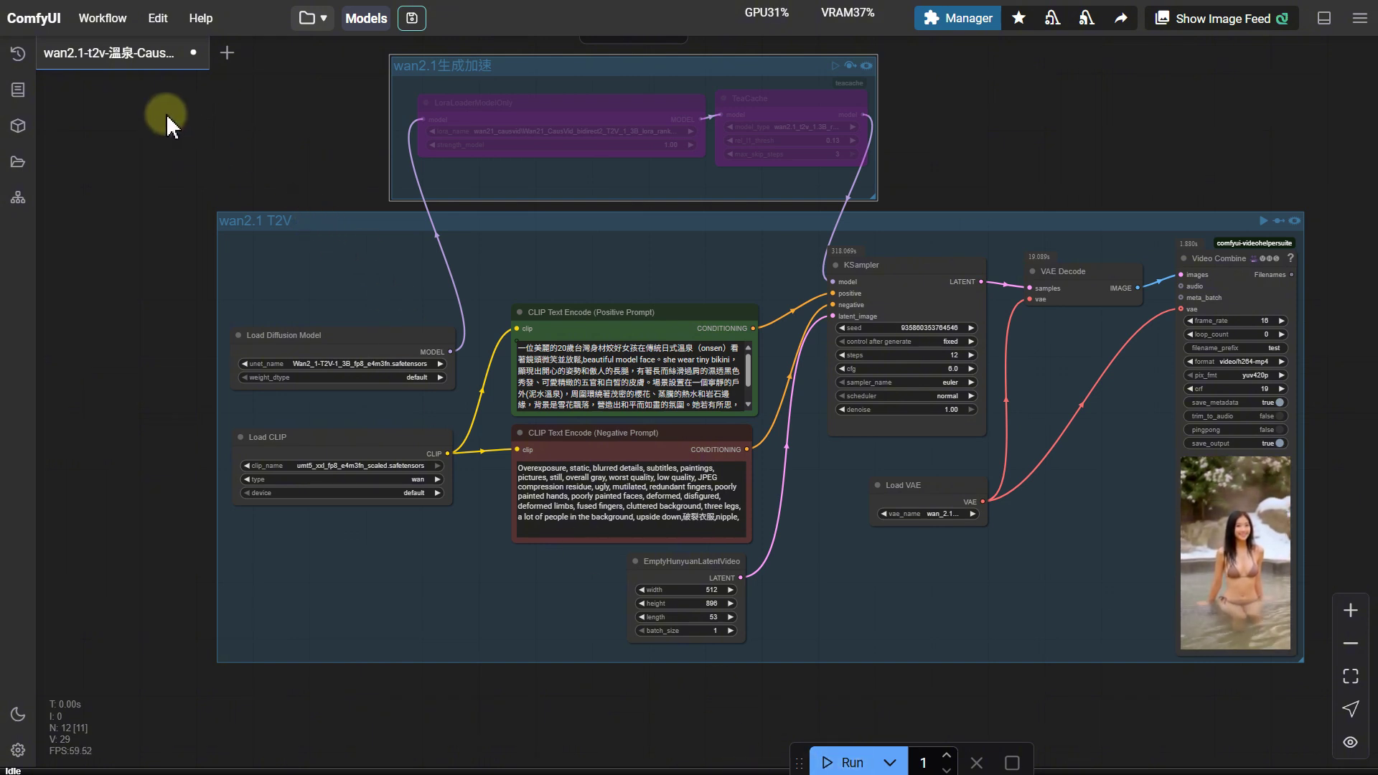
click(18, 56)
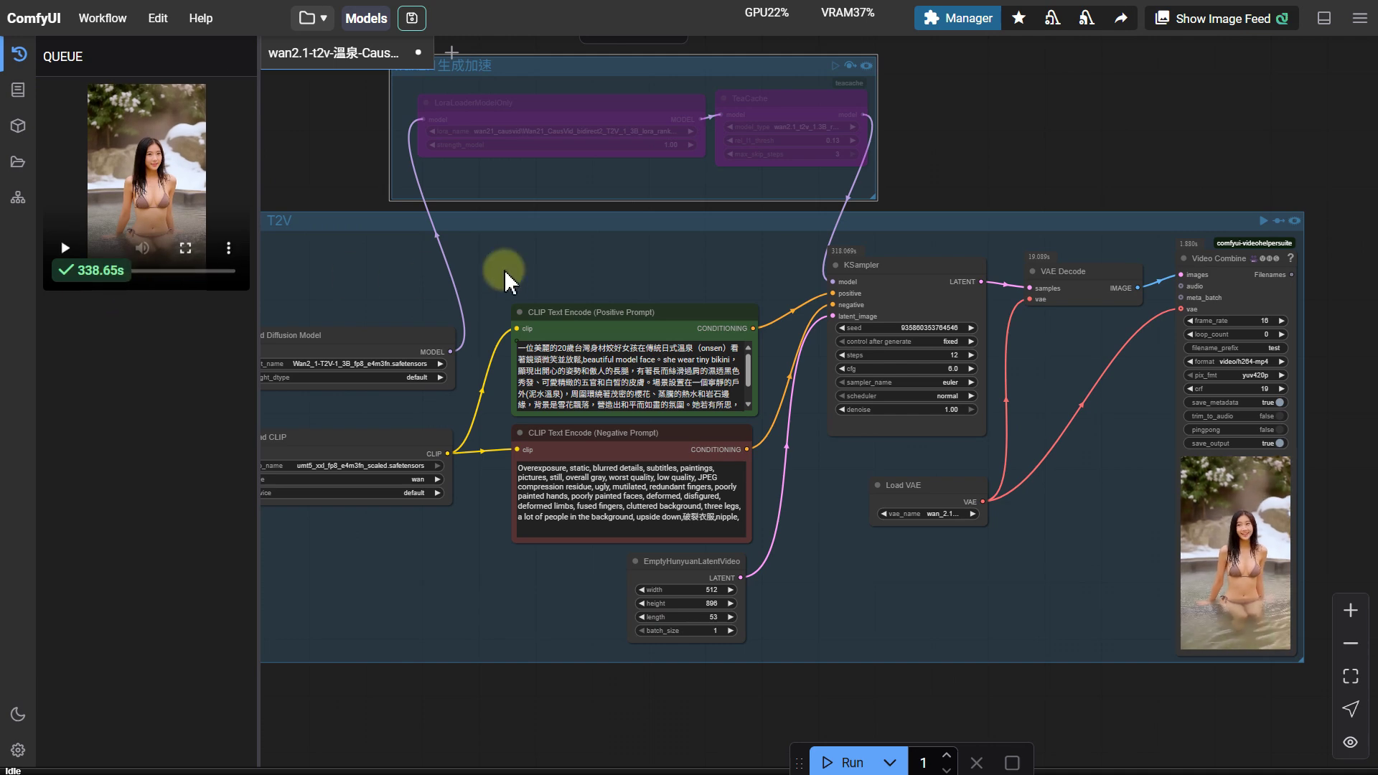
Re-enable the TeaCache node (rel_l1_thresh 0.13, max_skip_steps 3) while the LoRA loader stays bypassed
click(792, 98)
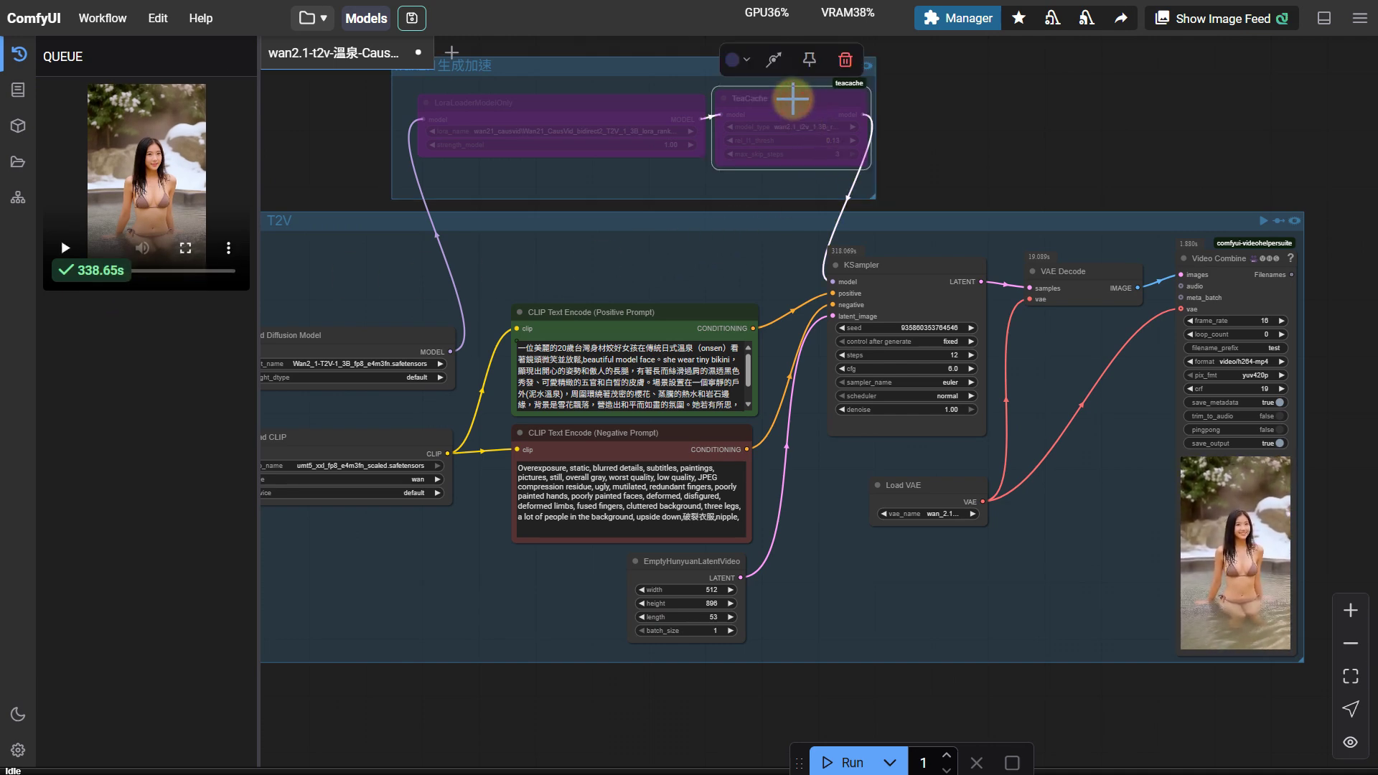
scroll(833, 136, up, 9)
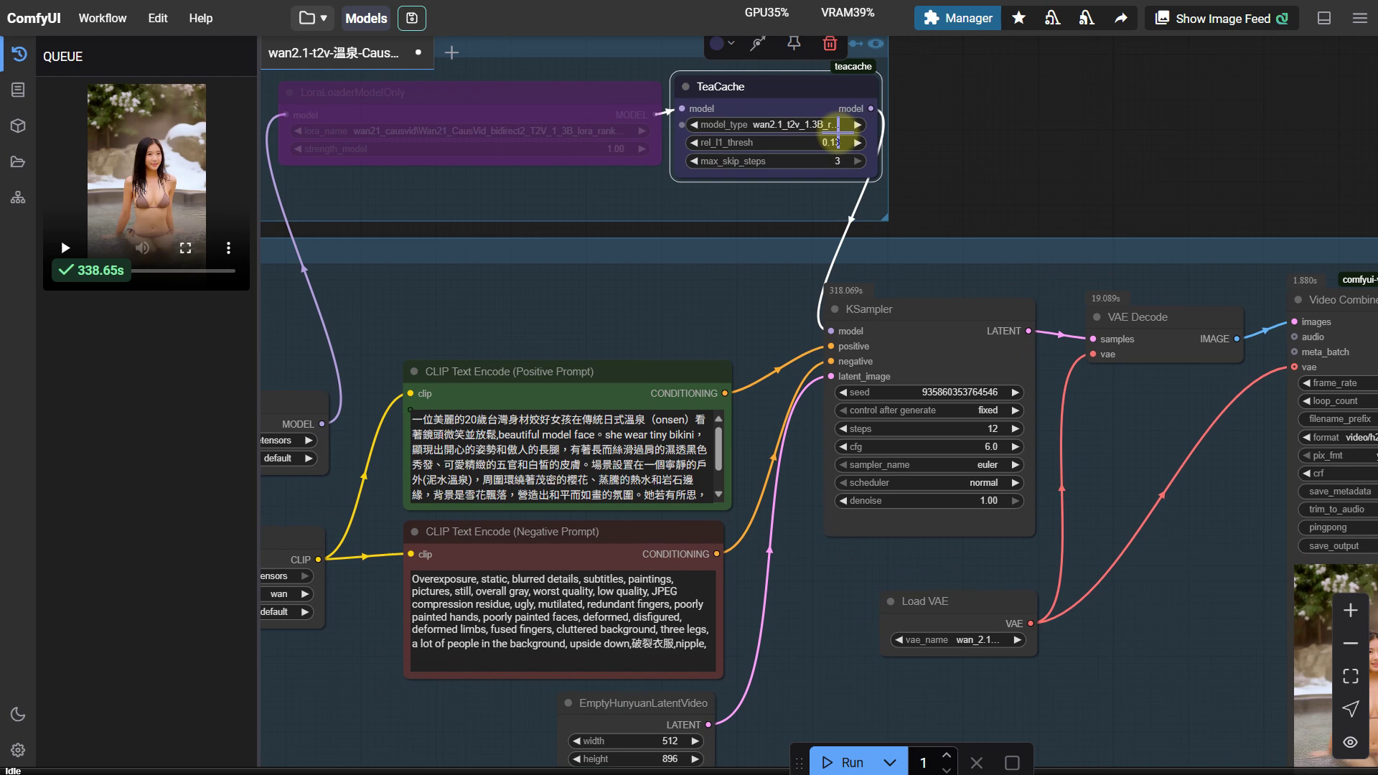
scroll(837, 133, up, 1)
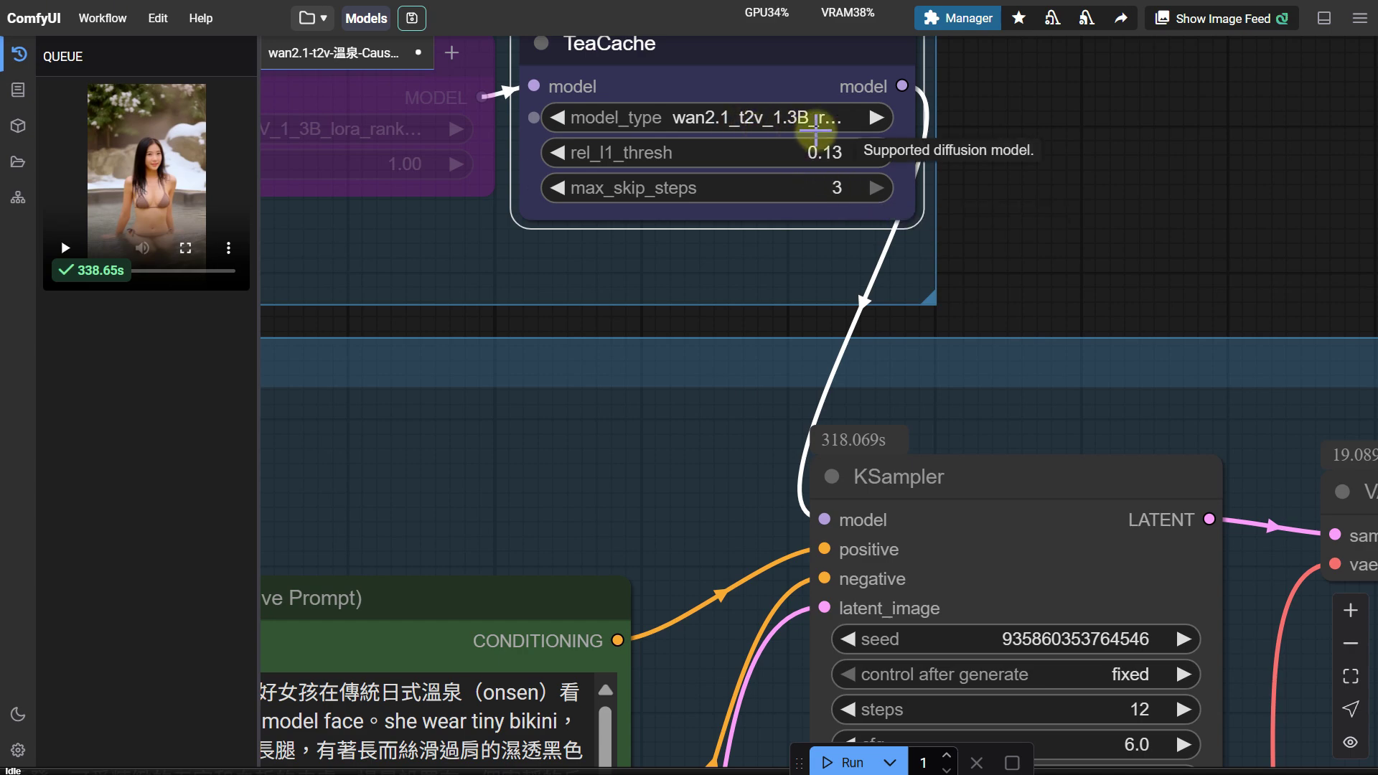
scroll(1015, 225, down, 7)
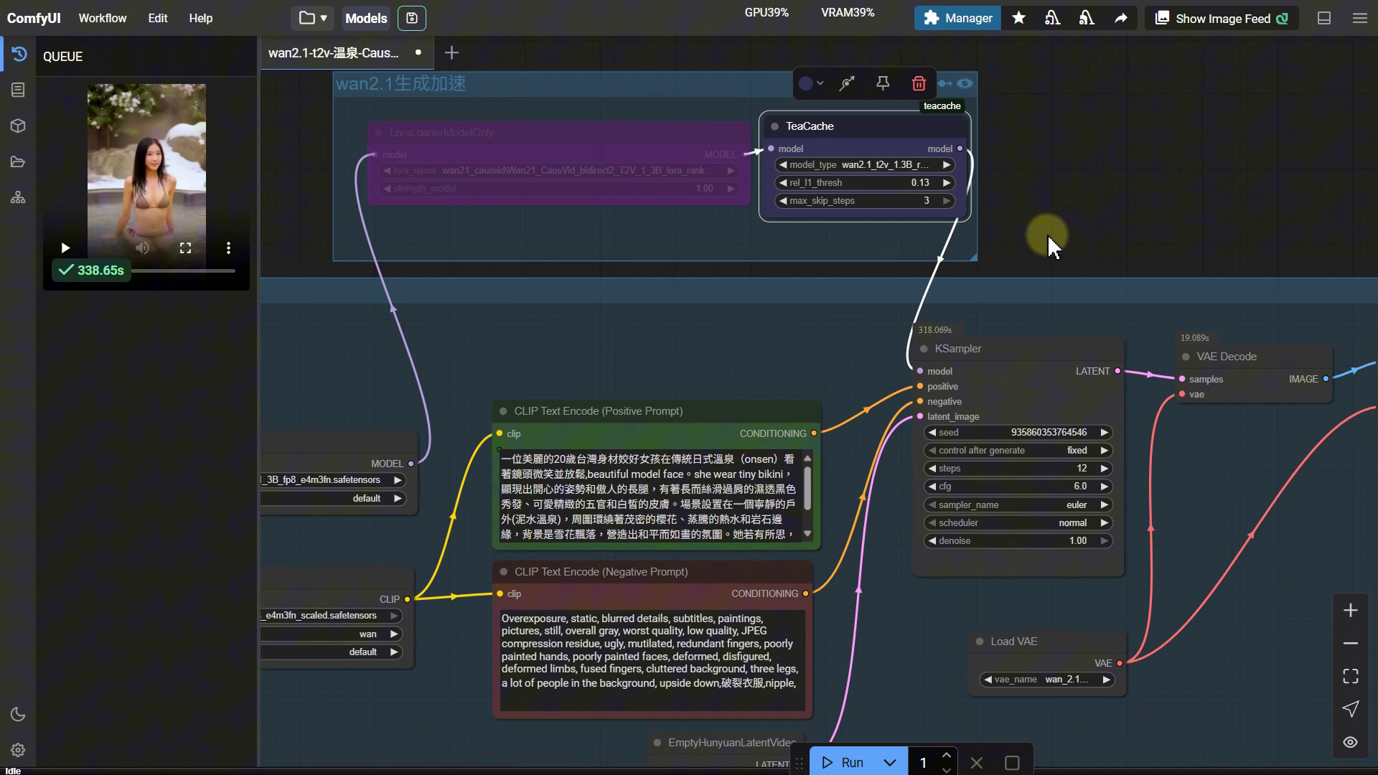
scroll(1035, 219, down, 5)
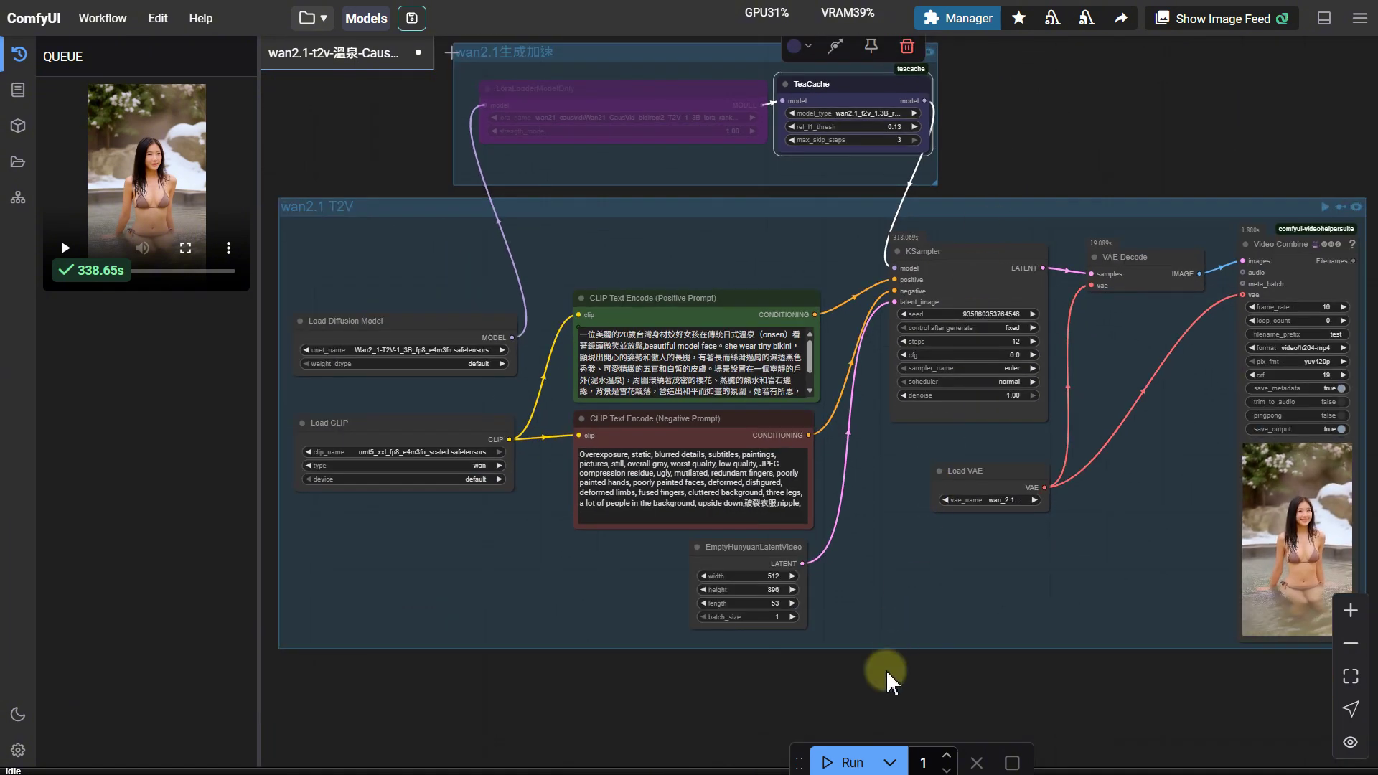
Run the TeaCache-only generation while watching the GPU in Task Manager, finishing in 257.51s
click(836, 763)
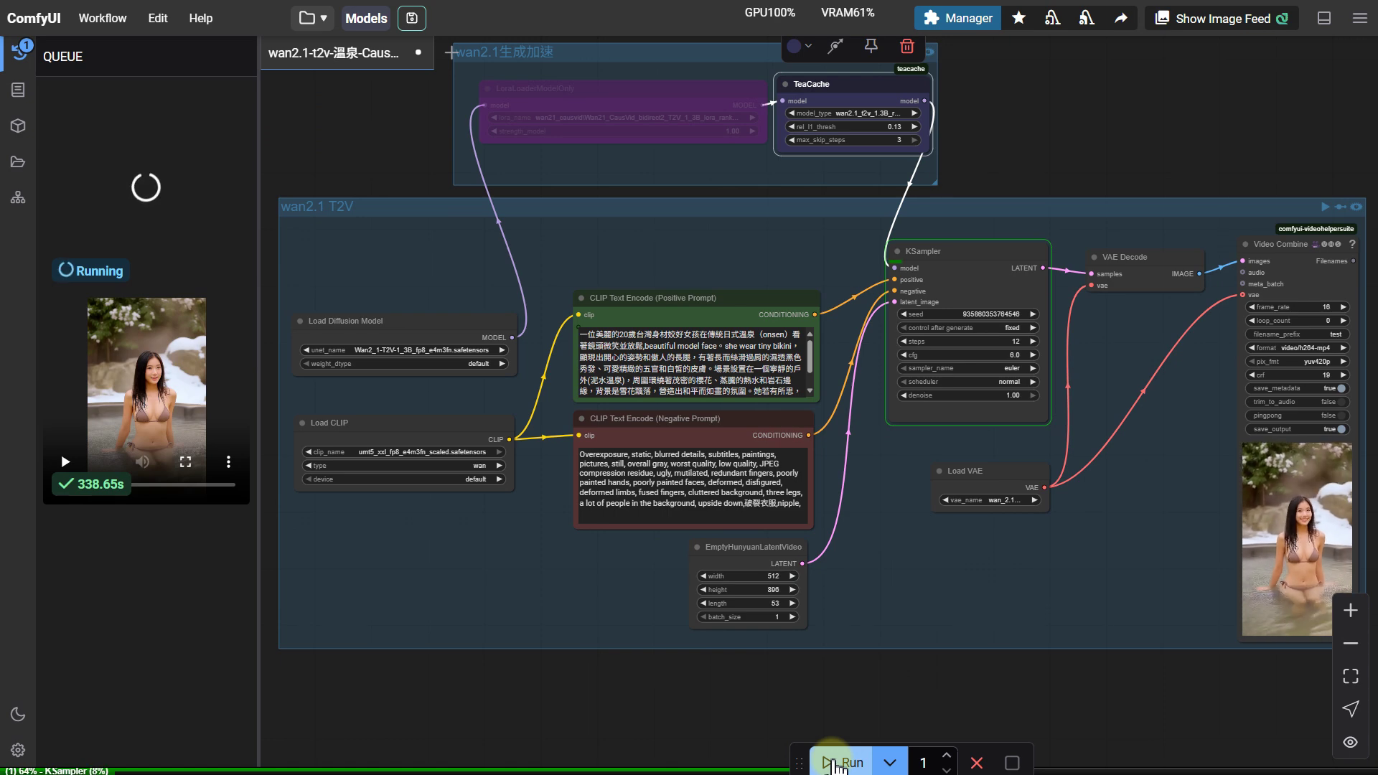
key(ctrl+shift+Escape)
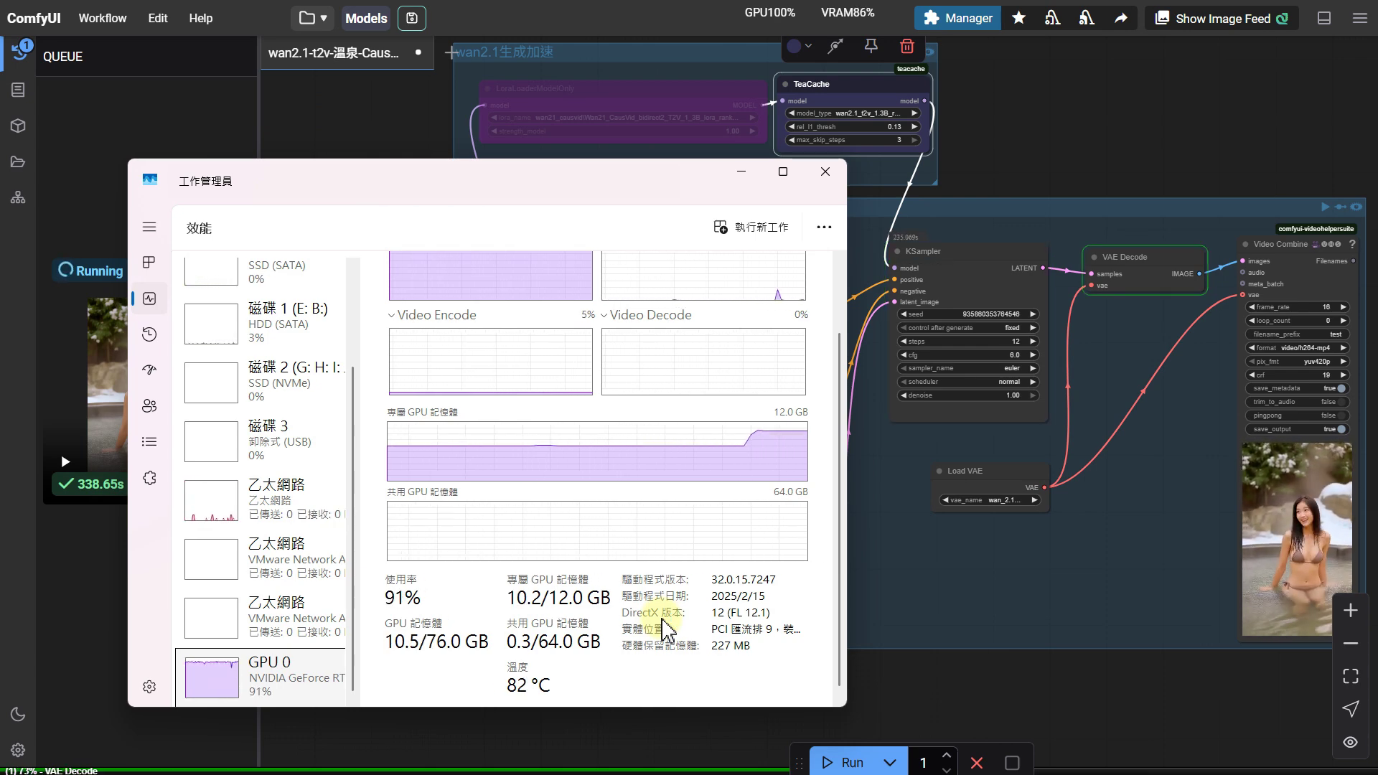
click(825, 171)
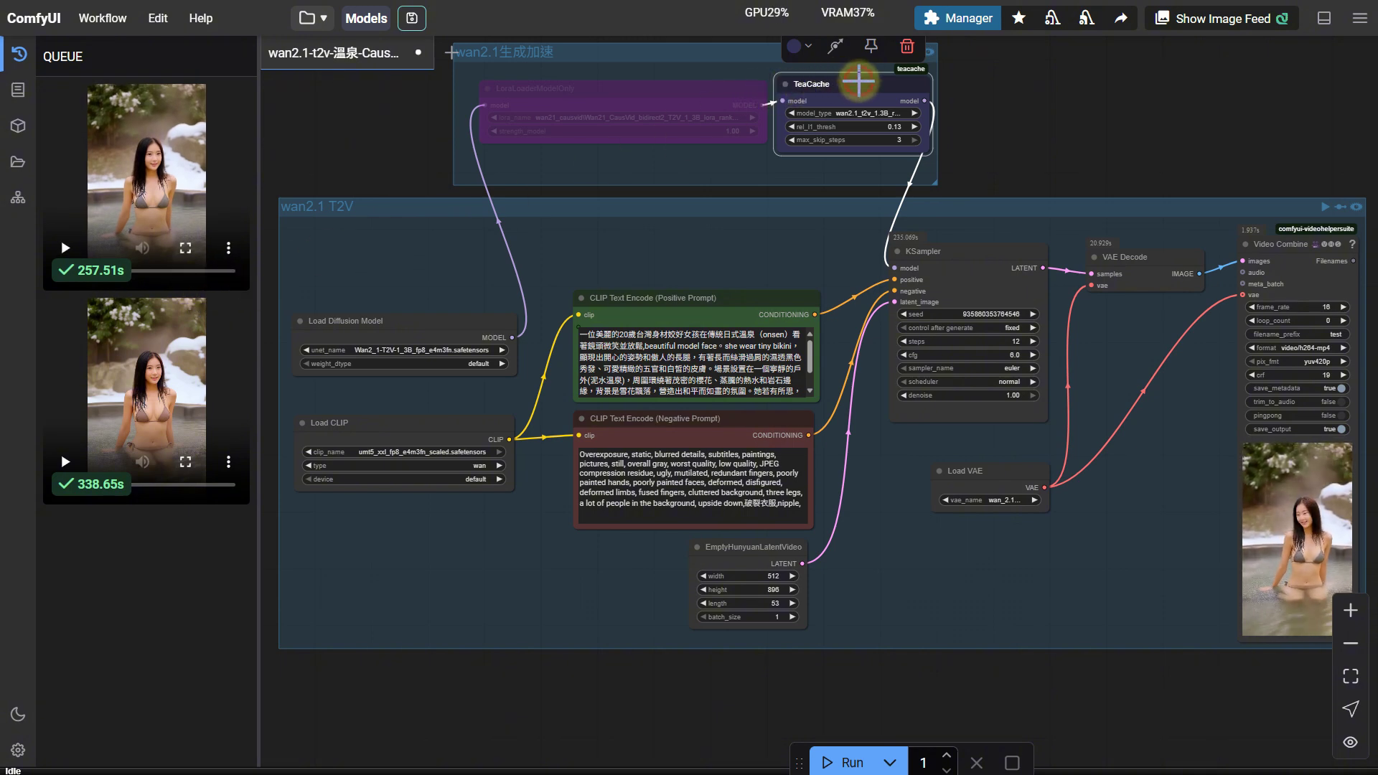
Bypass TeaCache again and re-enable the CausVid LoraLoaderModelOnly node
key(ctrl+b)
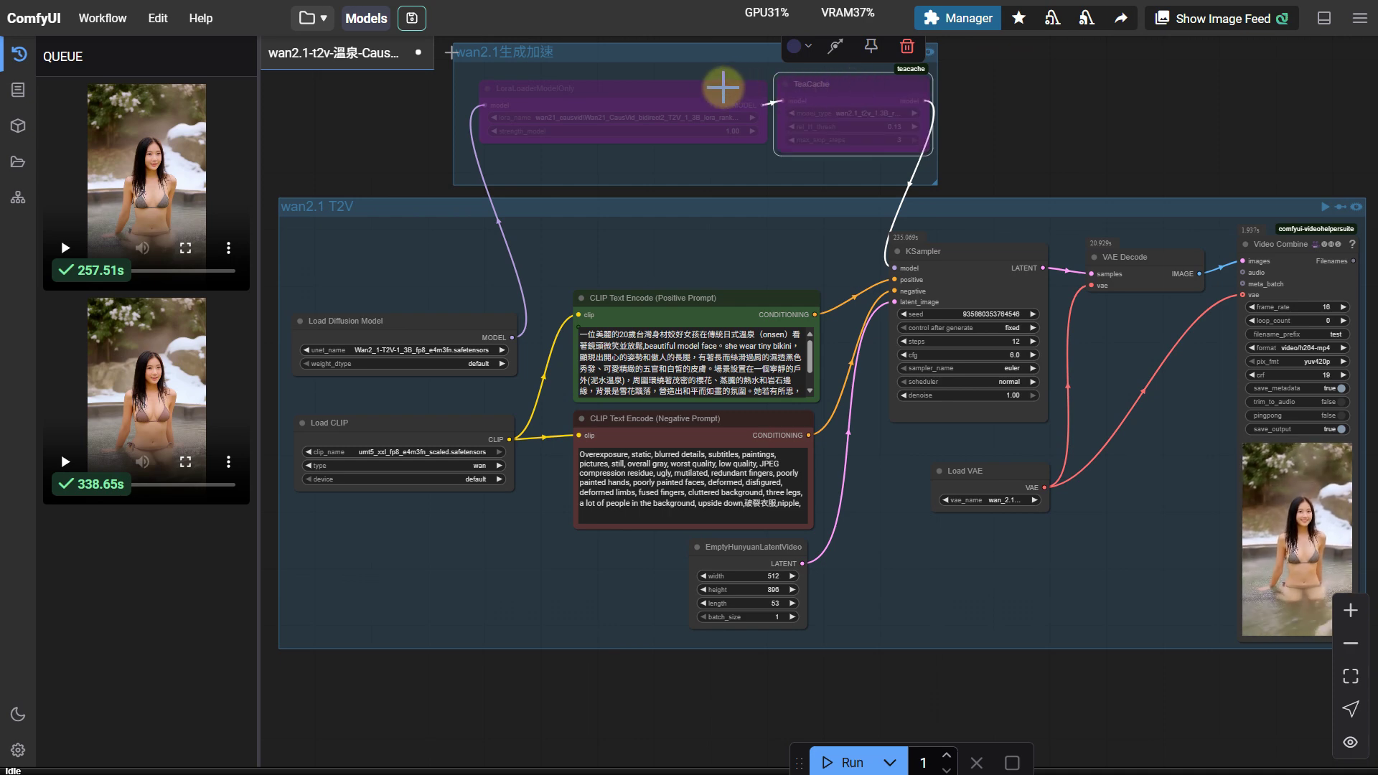
click(714, 88)
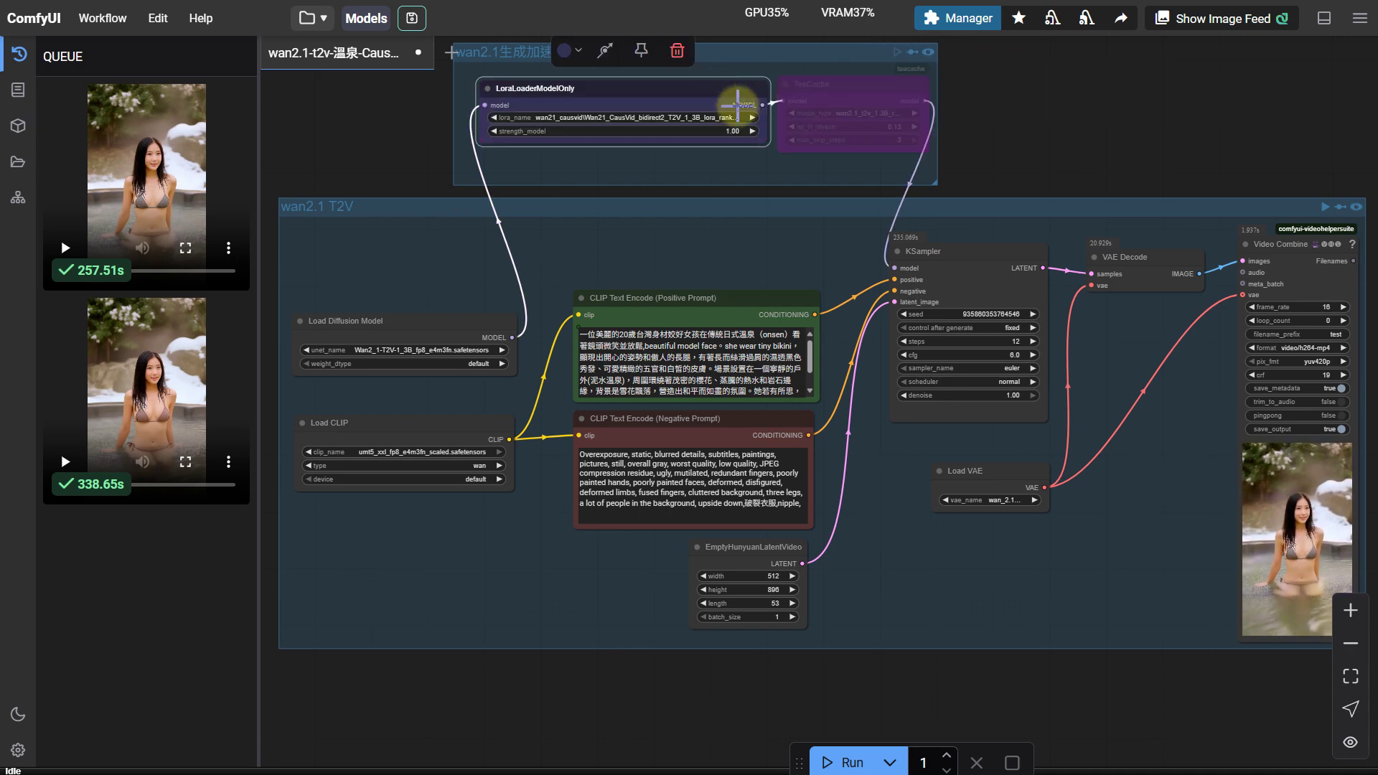
drag(983, 132, 1088, 221)
drag(867, 194, 884, 216)
scroll(884, 216, up, 6)
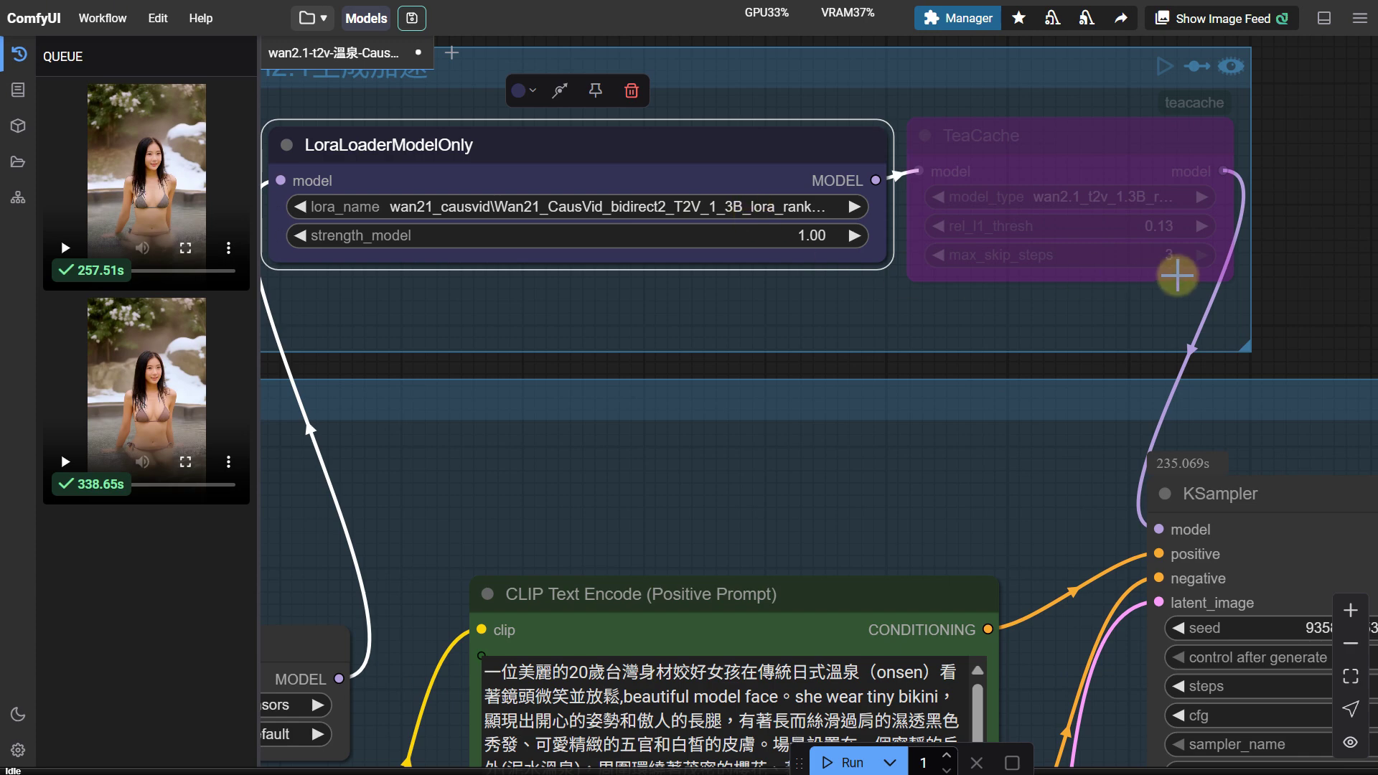
scroll(1292, 270, down, 8)
scroll(1301, 286, up, 3)
Start the LoRA-only generation with Video Combine in view, monitoring the GPU in Task Manager
drag(1301, 287, 1002, 160)
scroll(1134, 165, down, 3)
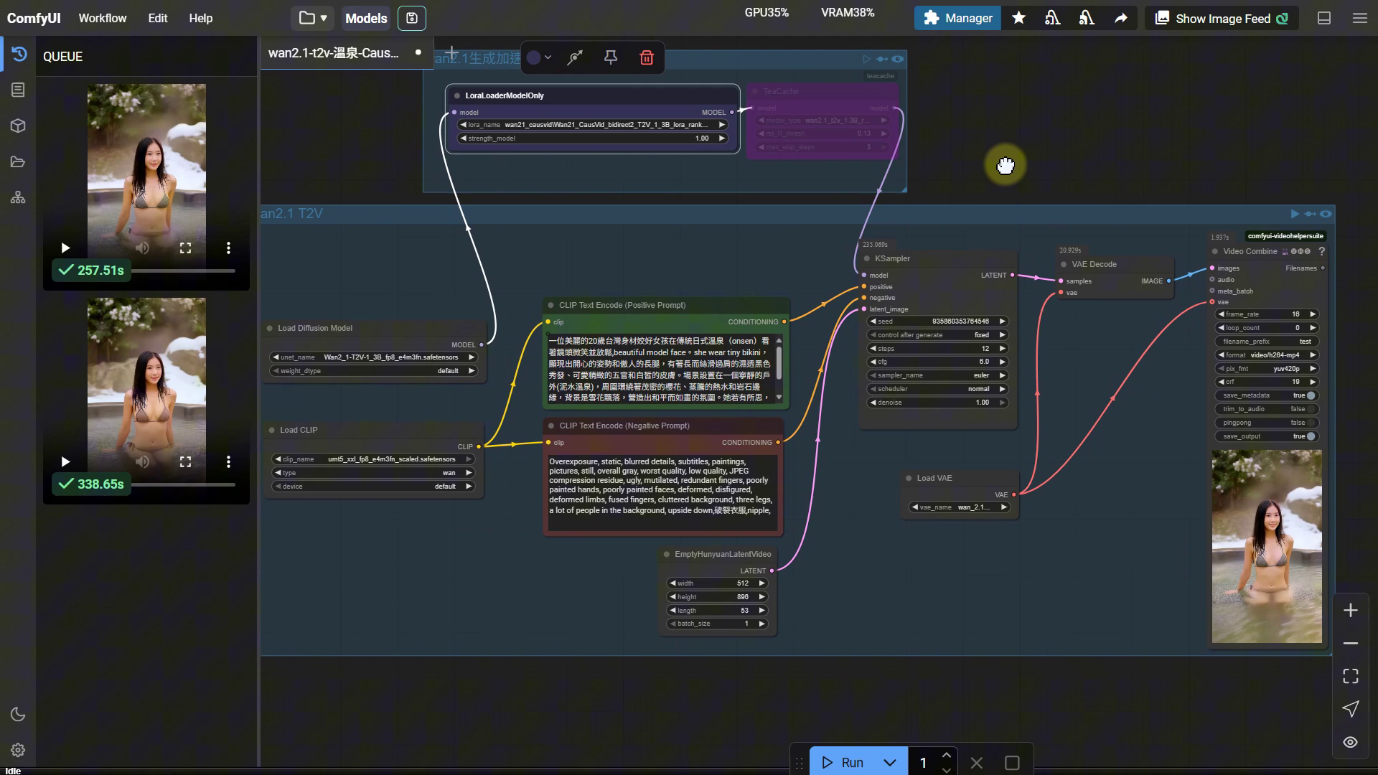
click(833, 763)
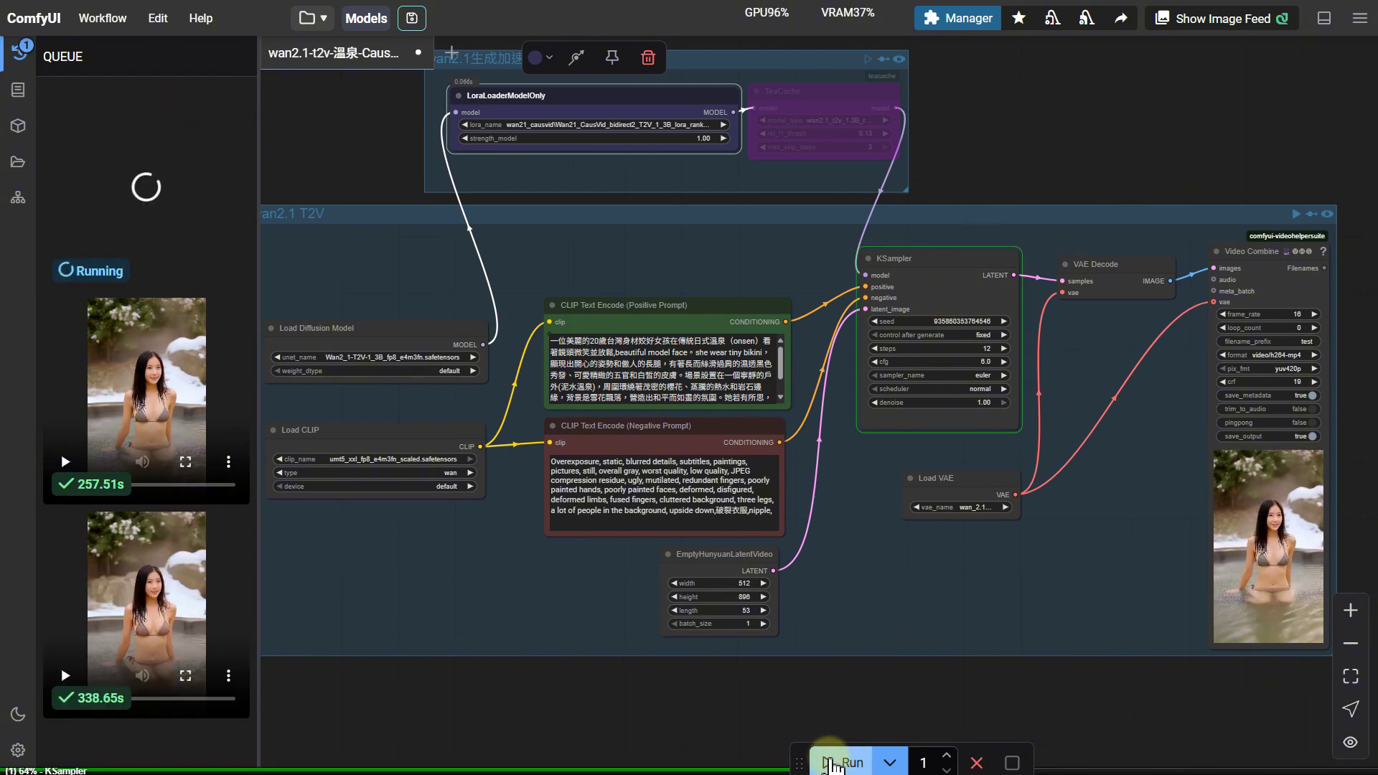
key(ctrl+shift+Escape)
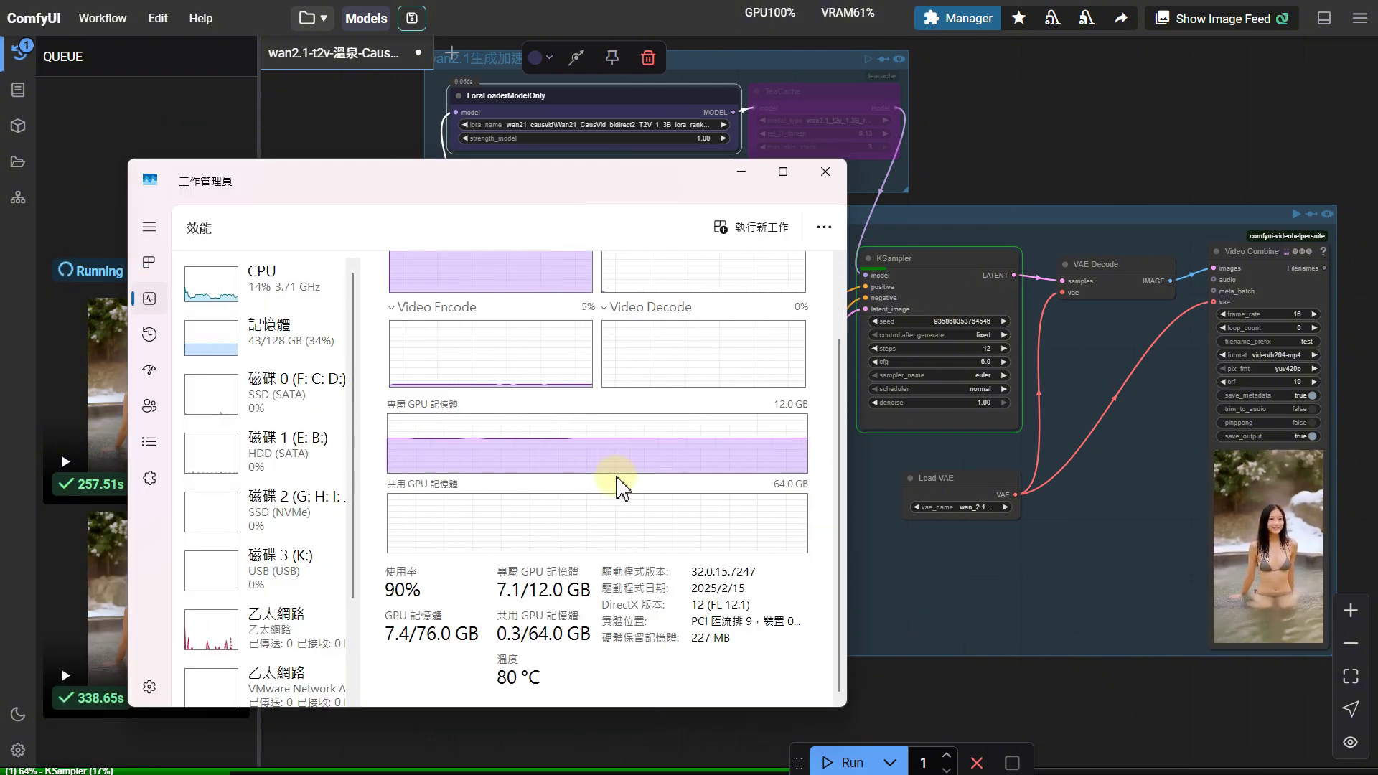
Cancel the running LoRA generation and set the KSampler to 3 steps with cfg 1.0
click(976, 763)
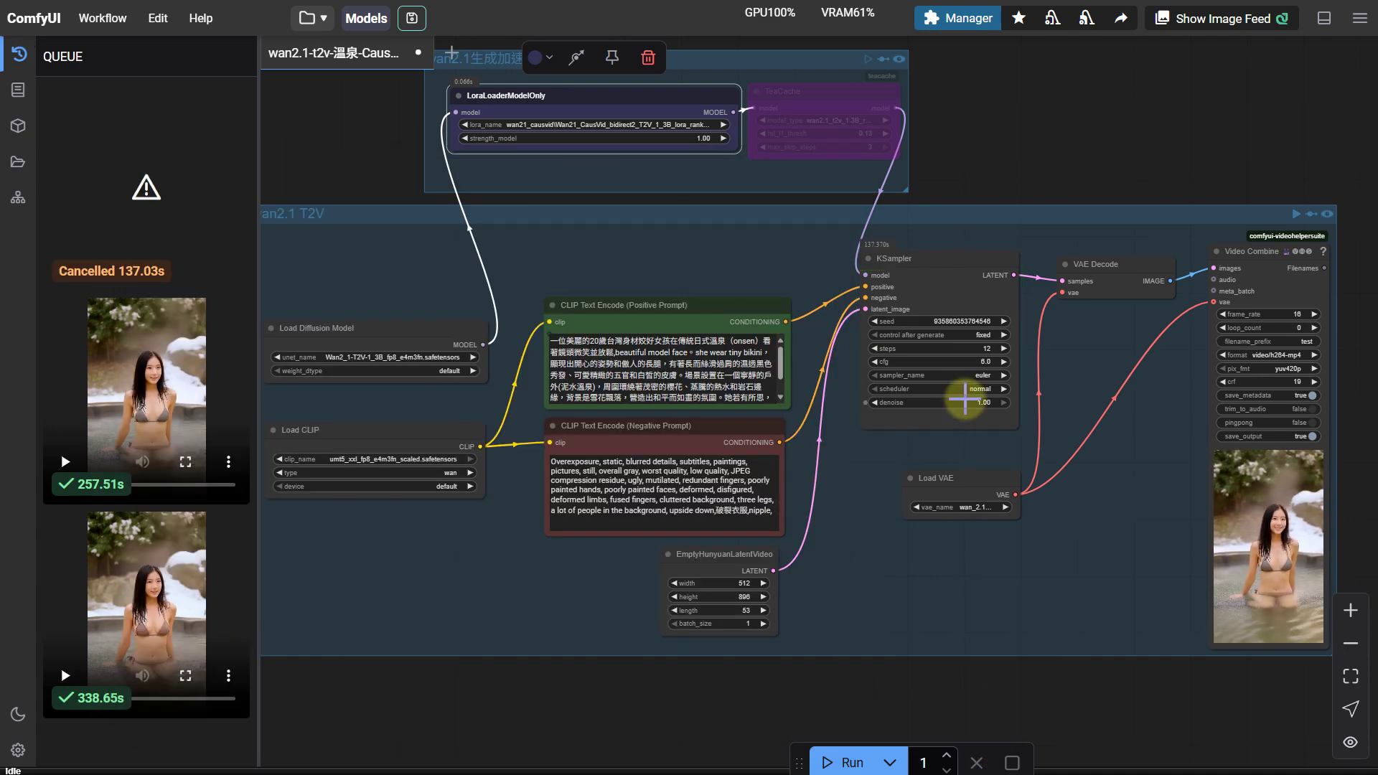
scroll(987, 365, up, 5)
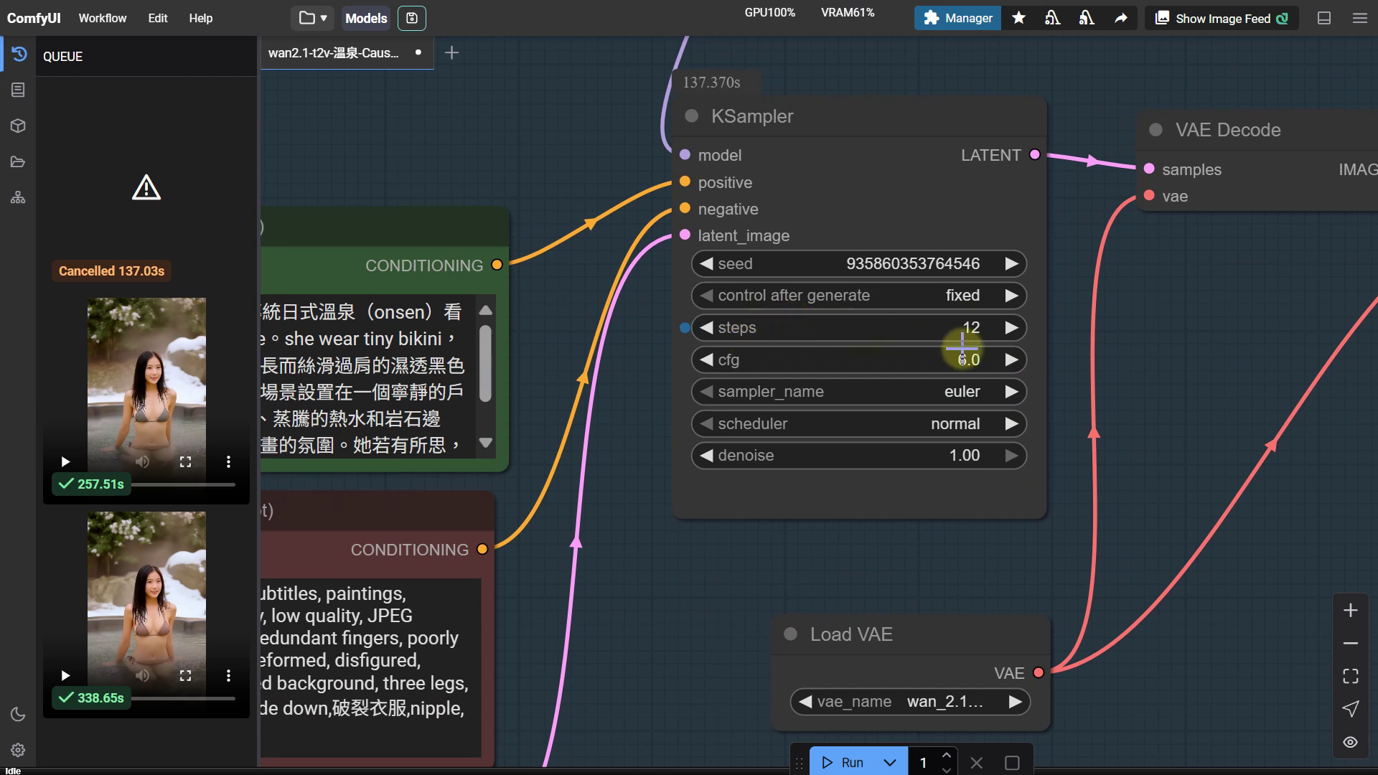
click(969, 327)
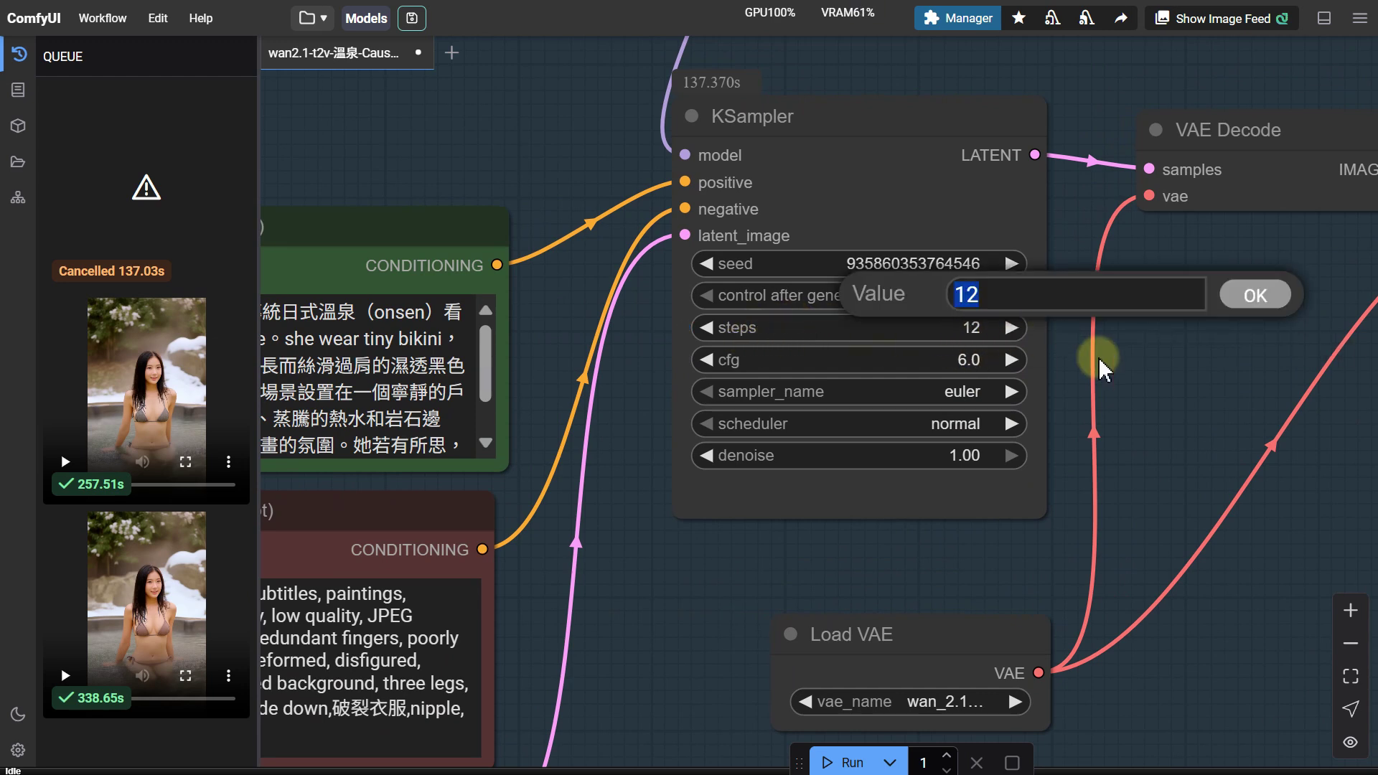
text(12)
key(Return)
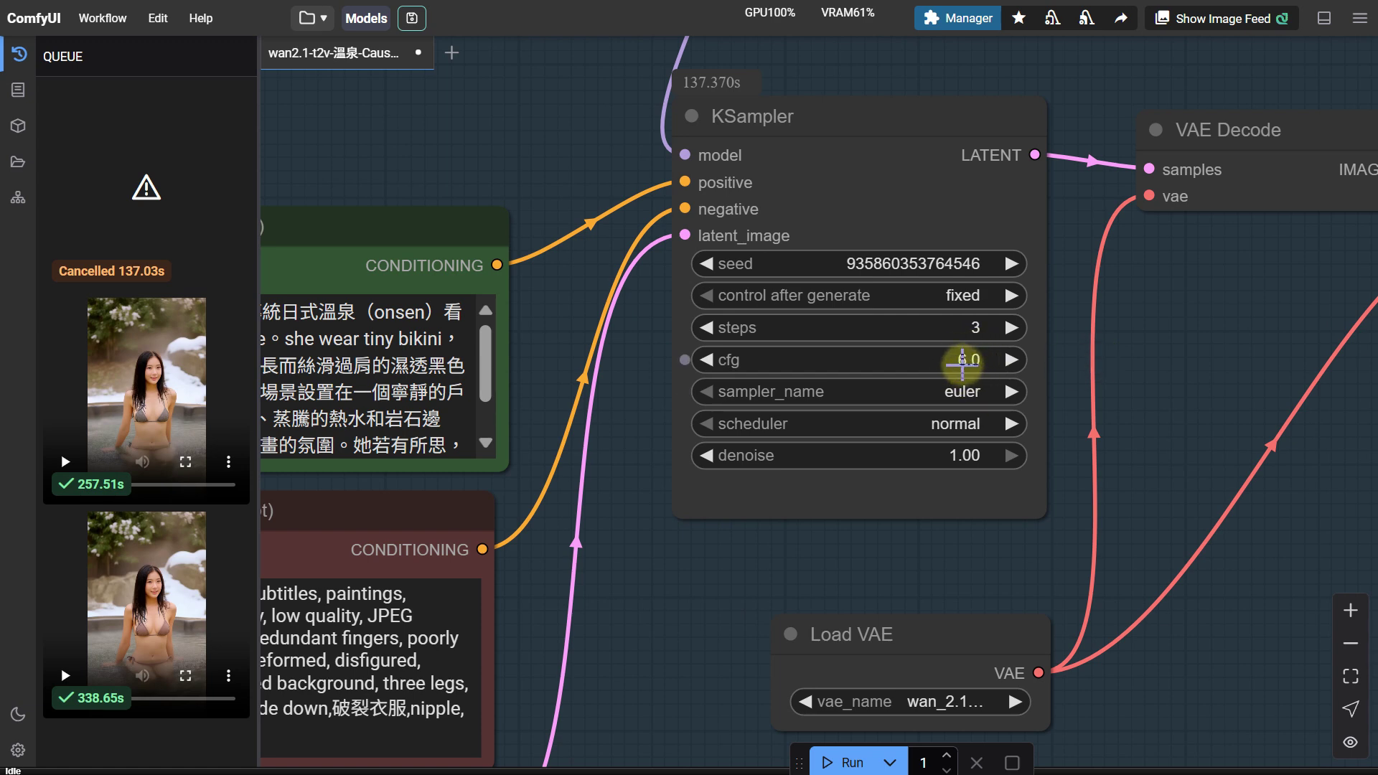
click(966, 362)
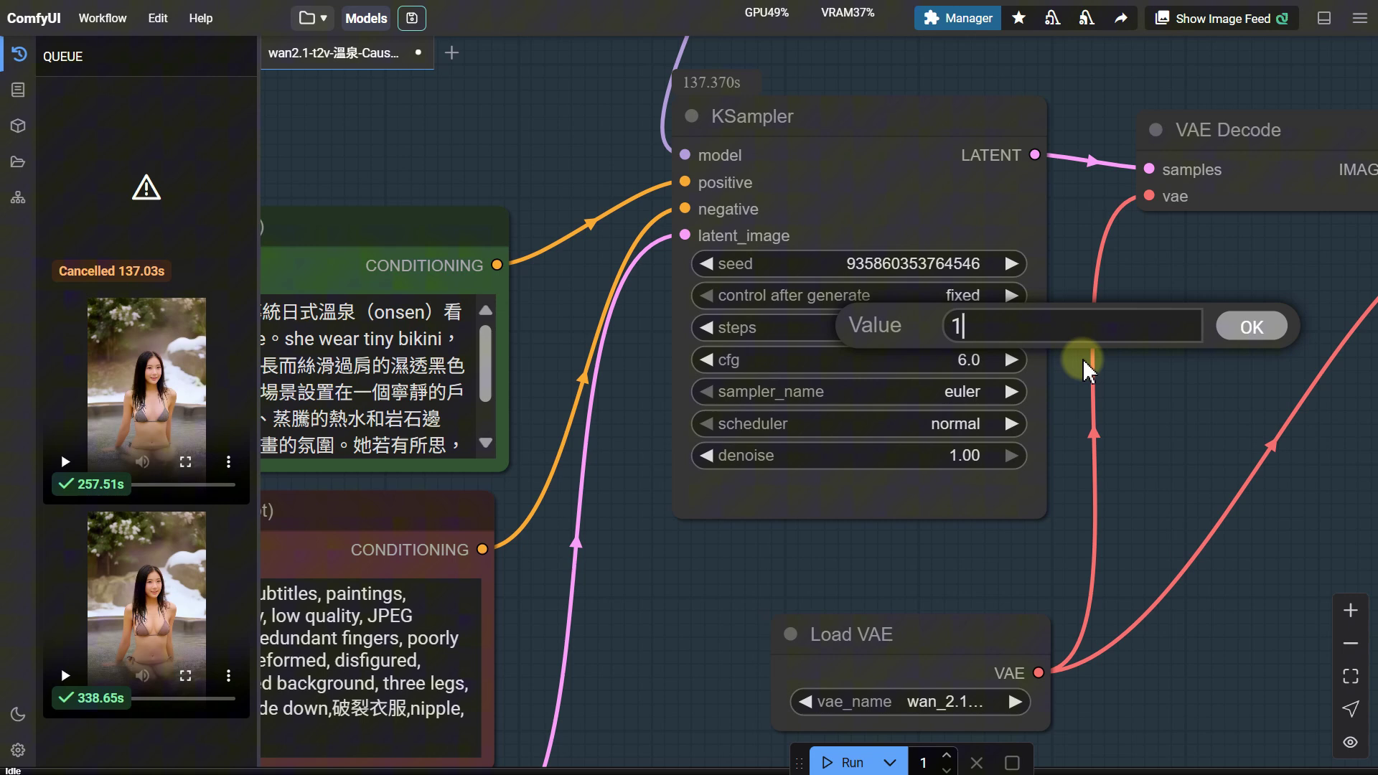
key(Return)
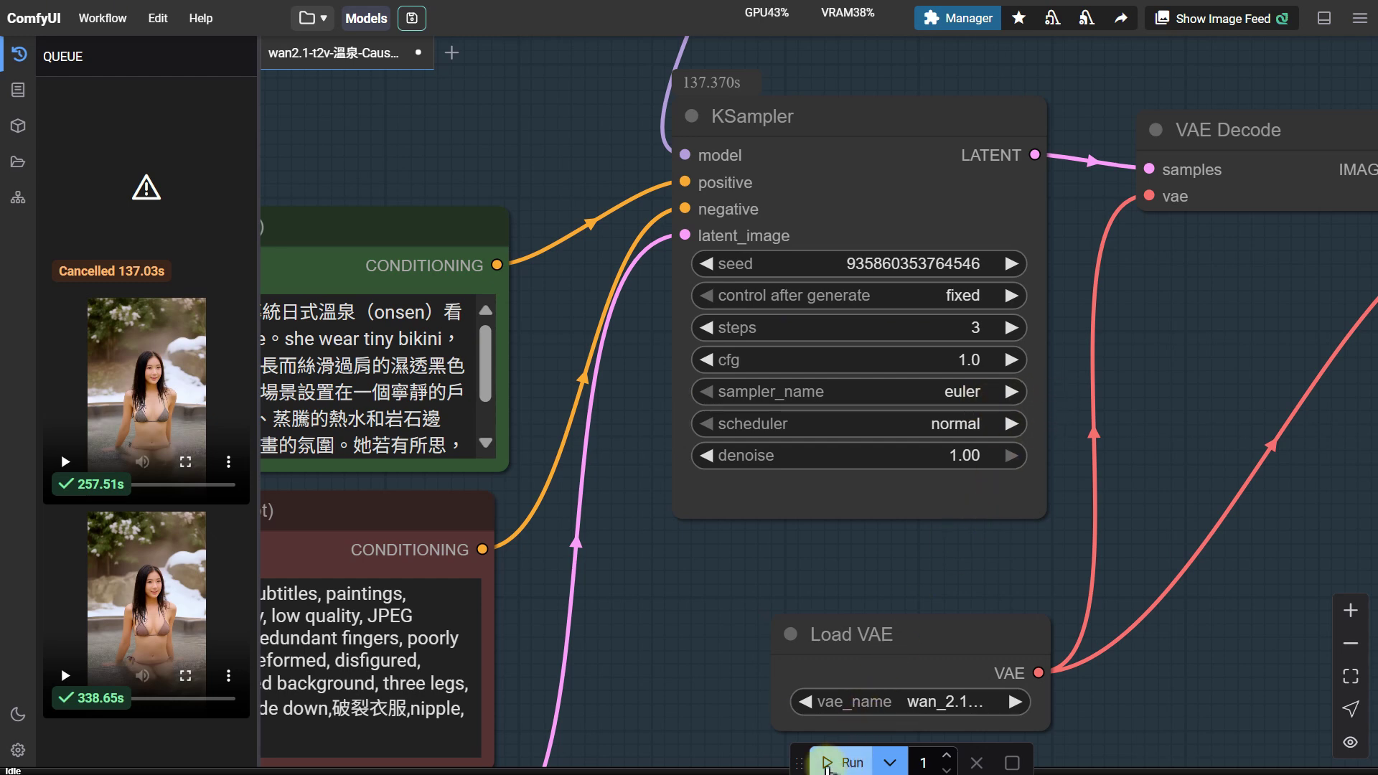
Start the CFG 1, 3-step render and delete the cancelled job from the queue
click(825, 767)
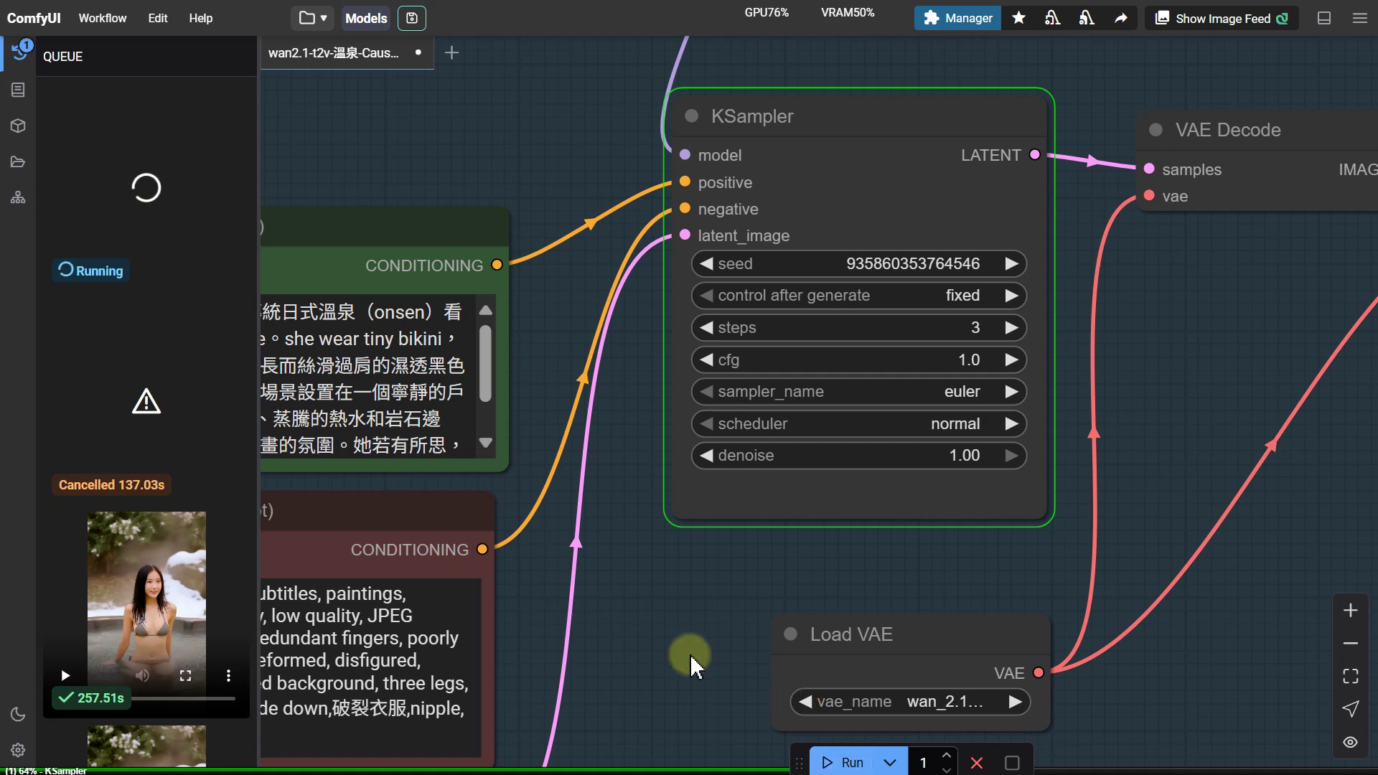
right_click(169, 399)
click(191, 397)
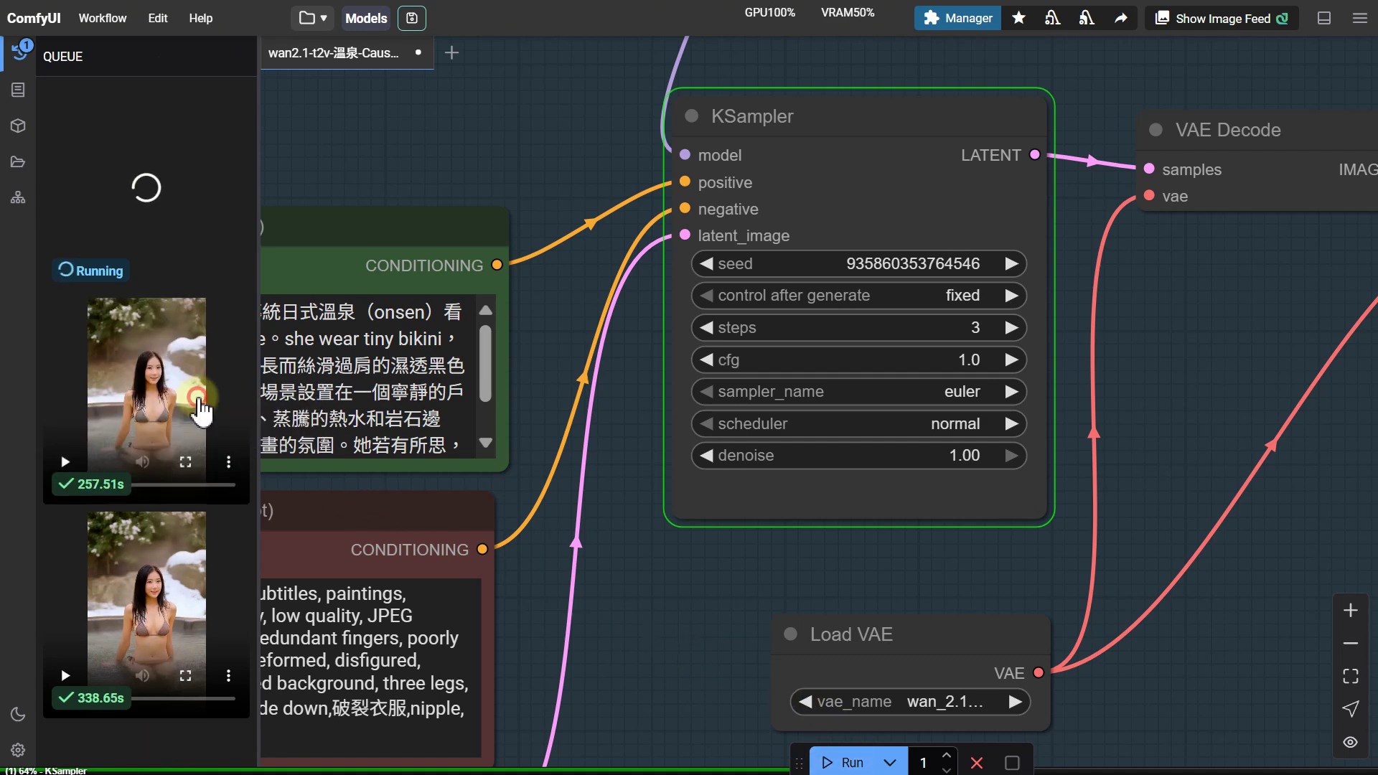
Watch GPU usage in Task Manager until the render finishes in 66.94s, then minimize it
key(ctrl+shift+Escape)
scroll(1169, 461, down, 6)
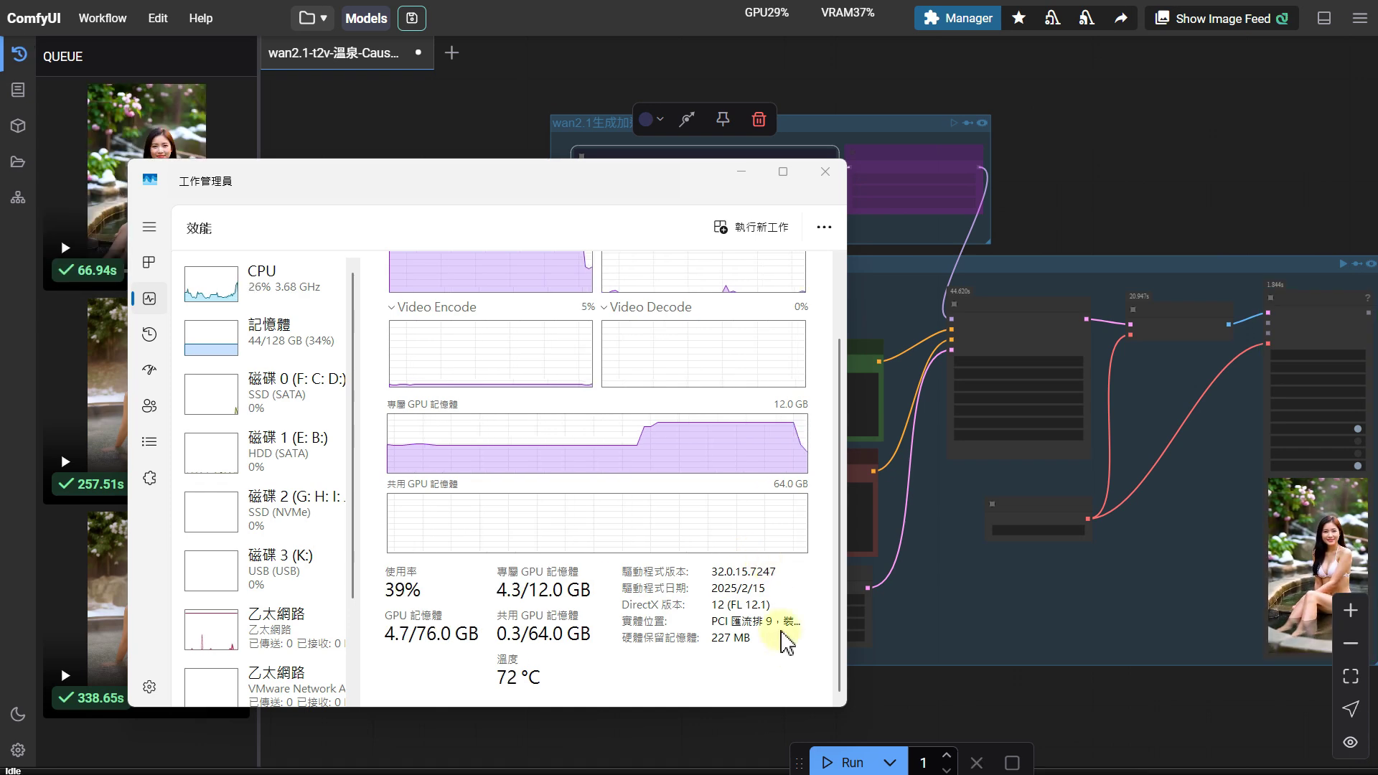
click(741, 172)
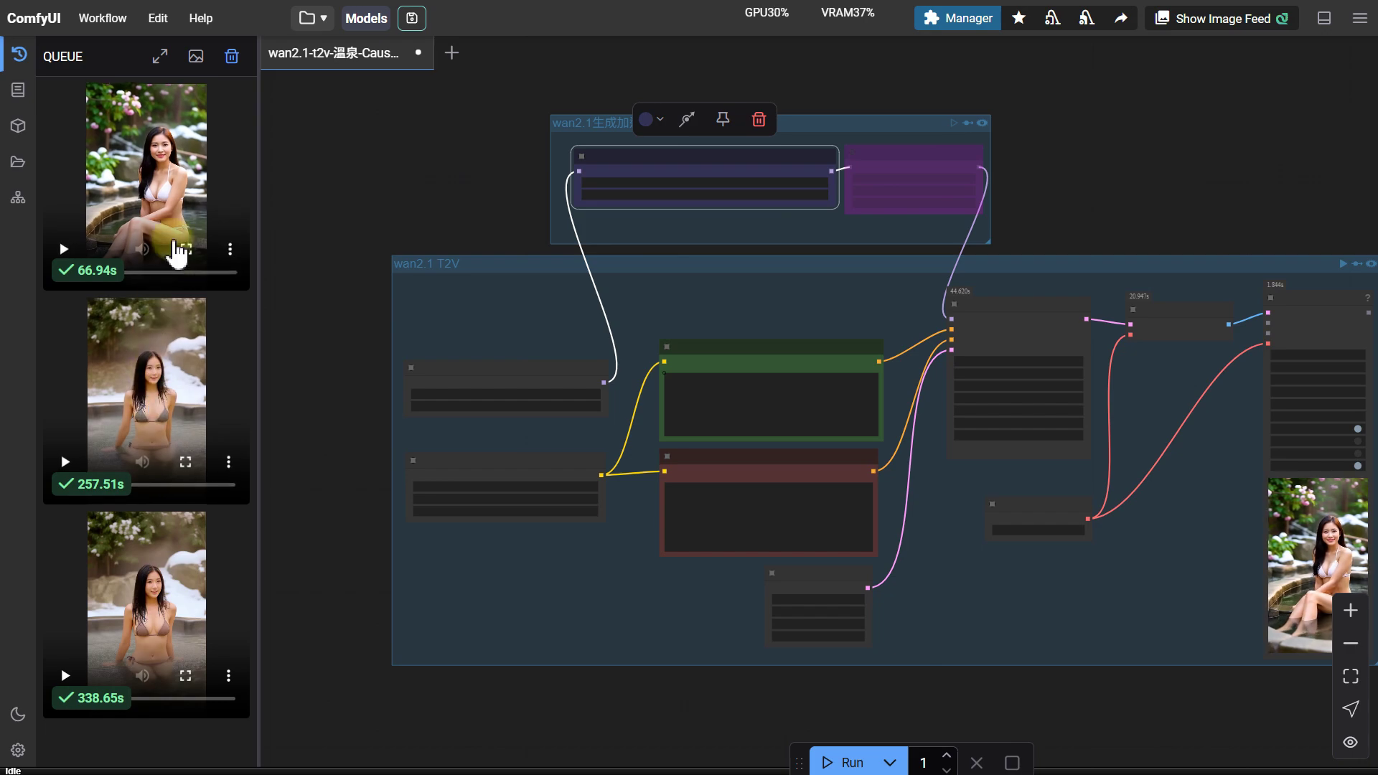
click(189, 258)
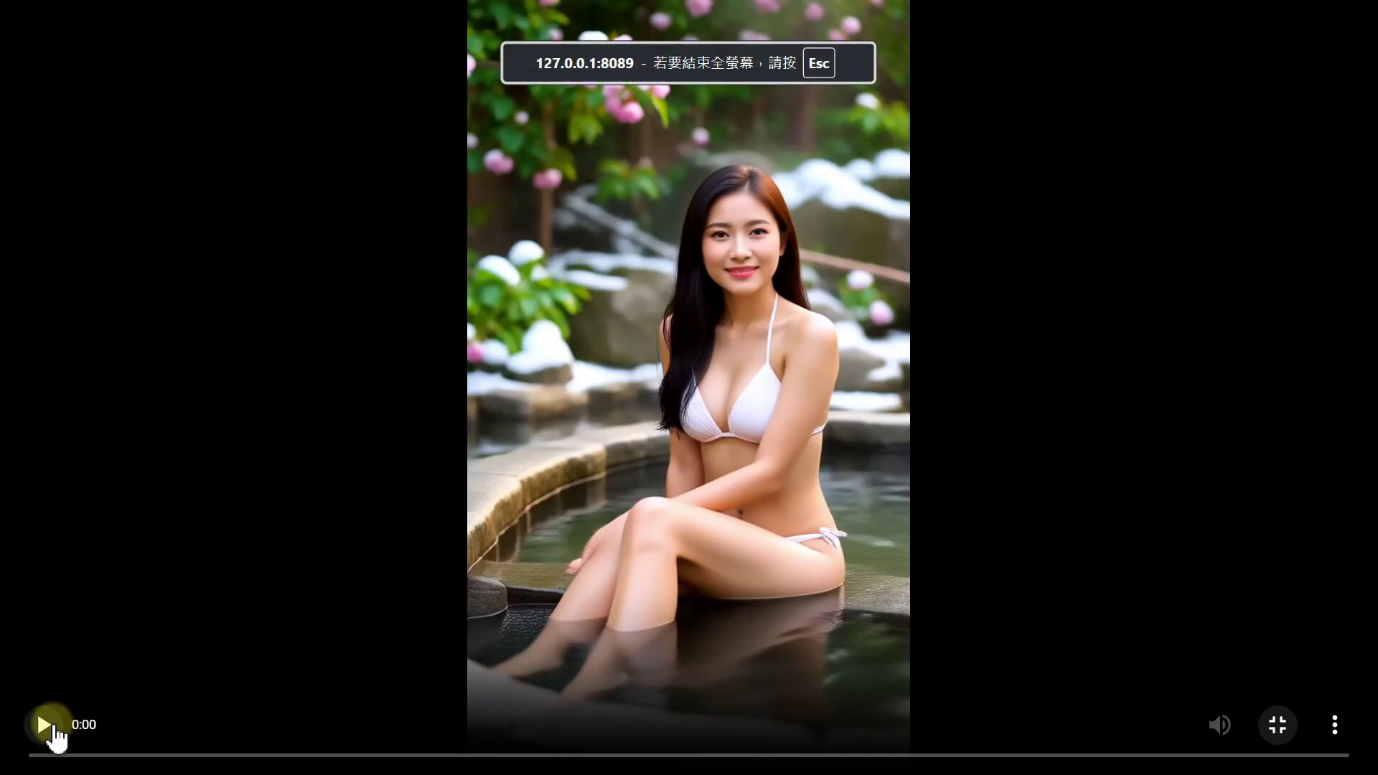
click(50, 731)
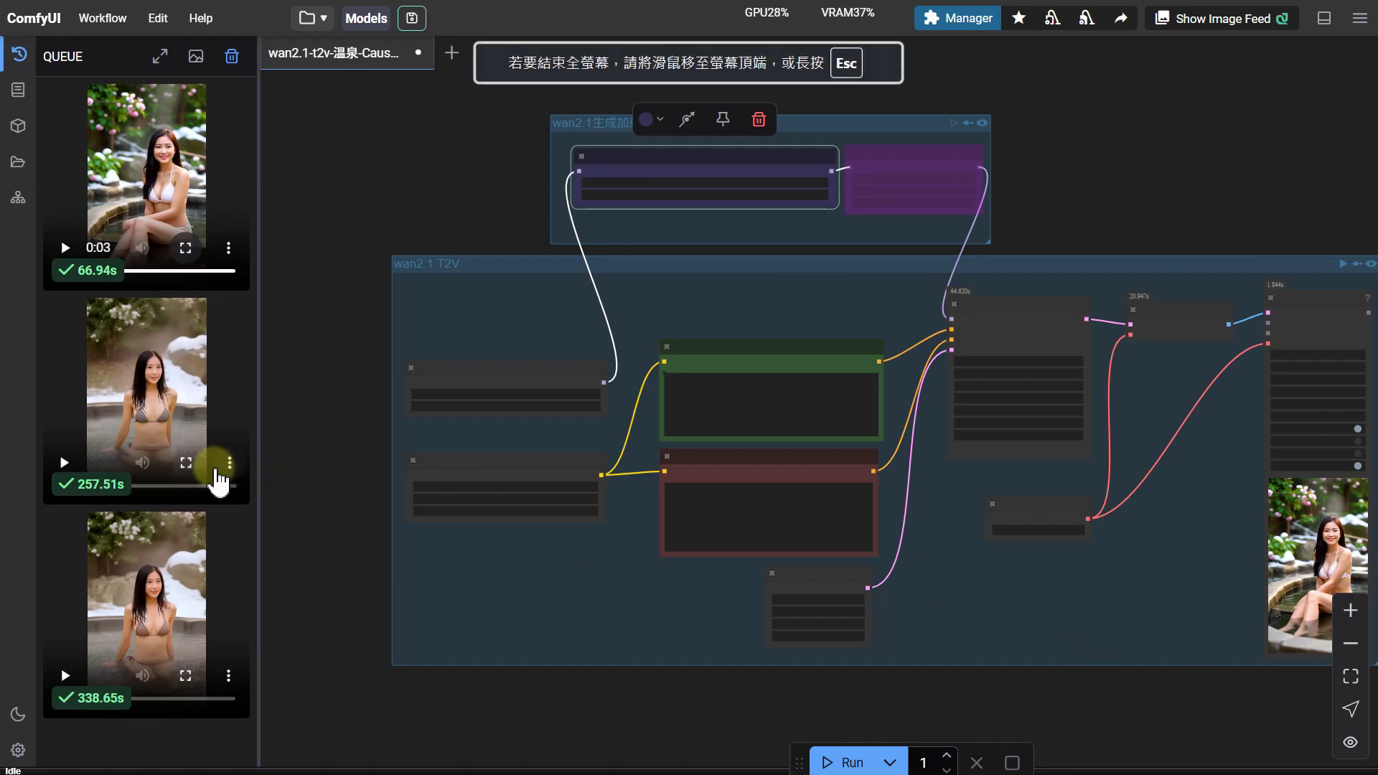
click(188, 463)
click(46, 725)
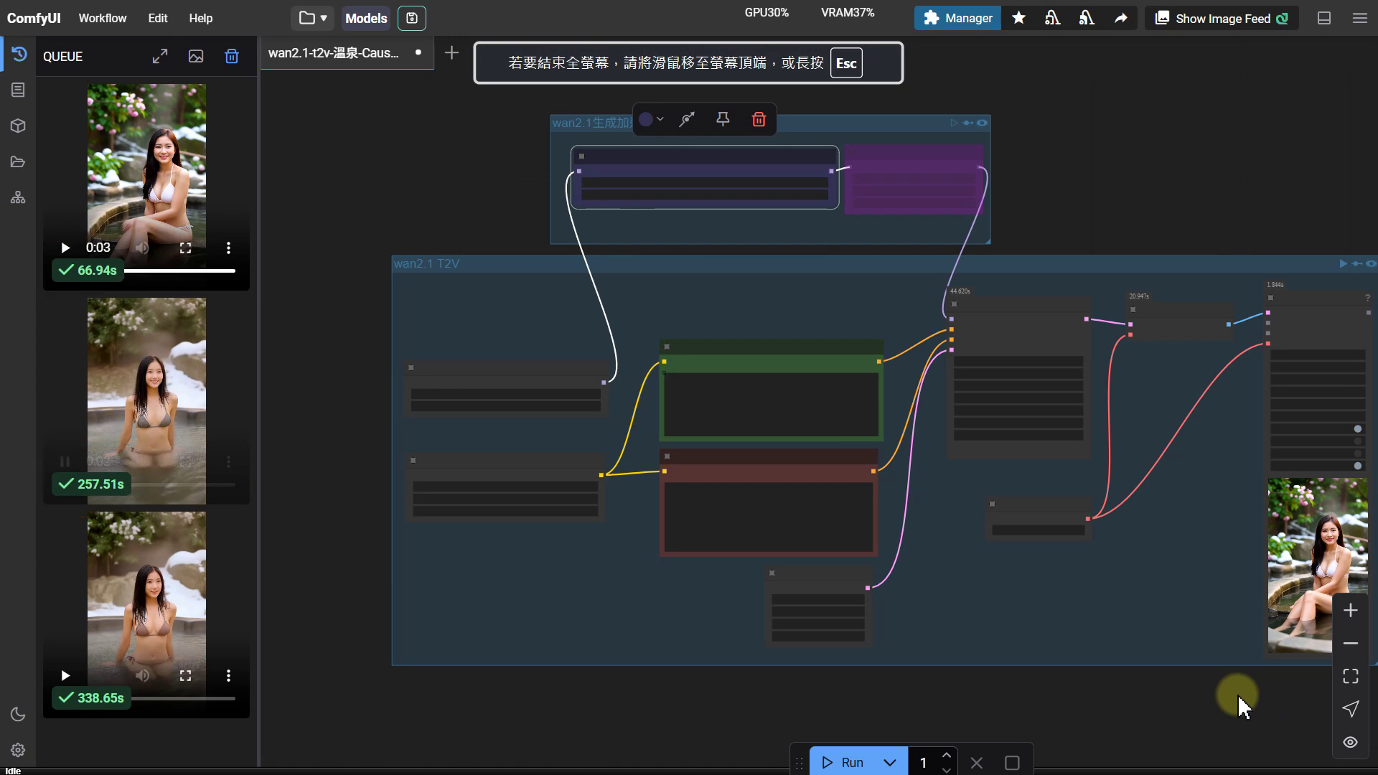
Un-bypass the TeaCache node with Ctrl+B and render the LoRA plus TeaCache video
drag(1082, 147, 1055, 162)
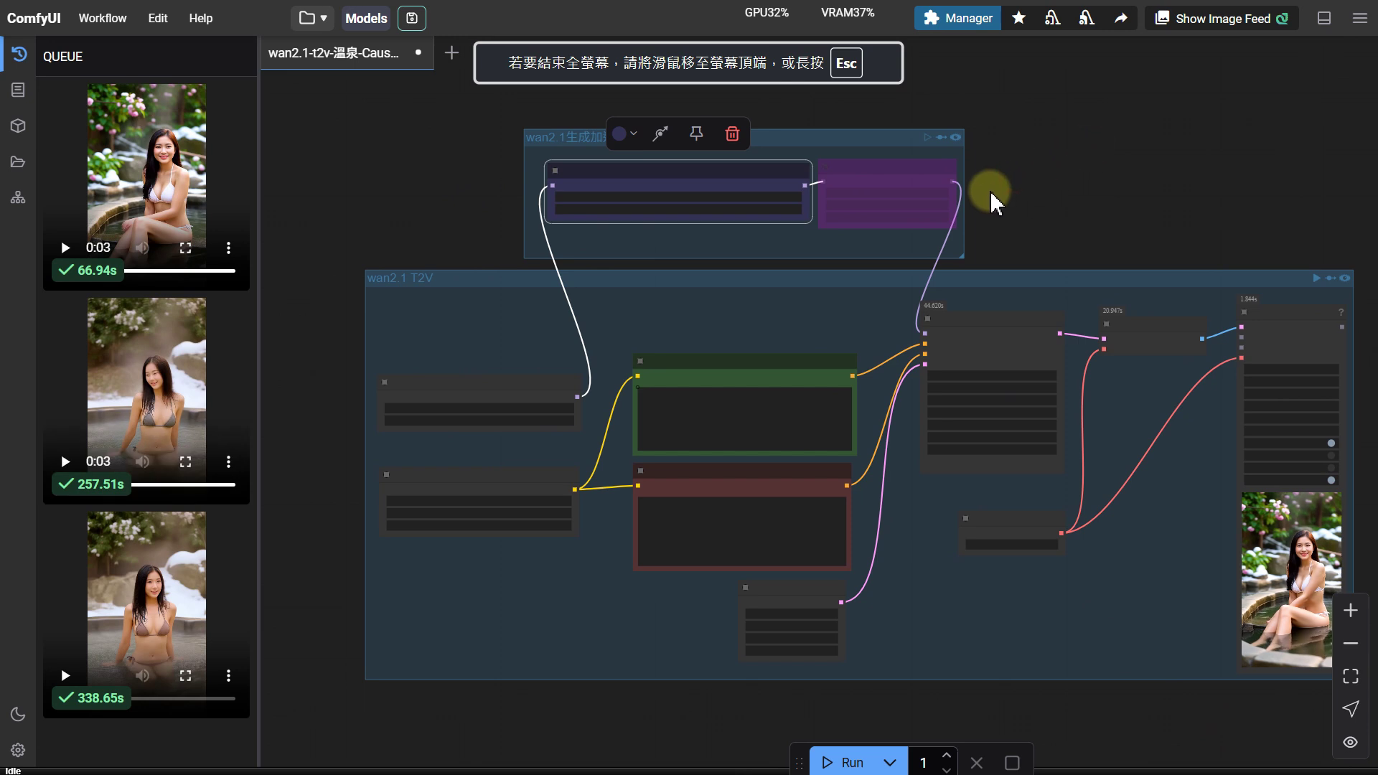
click(871, 170)
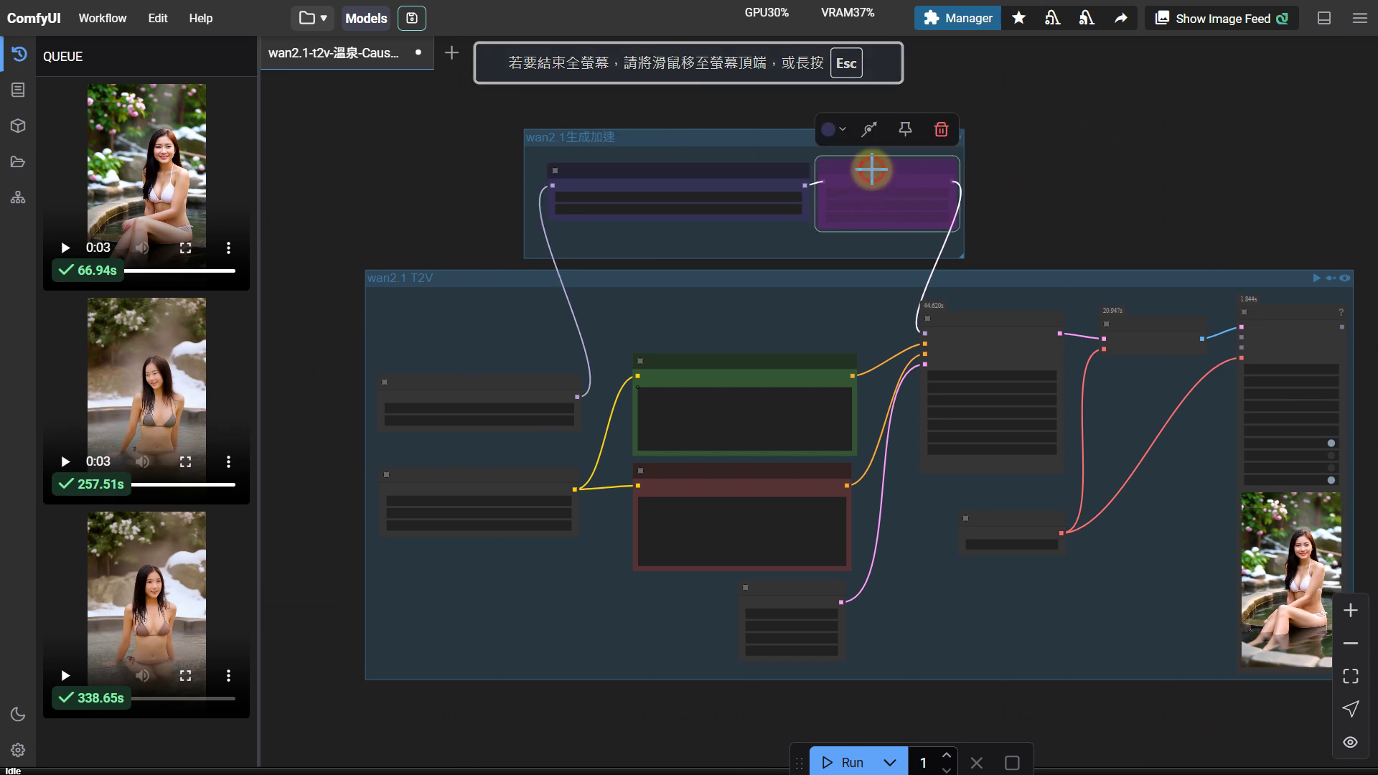
key(ctrl+b)
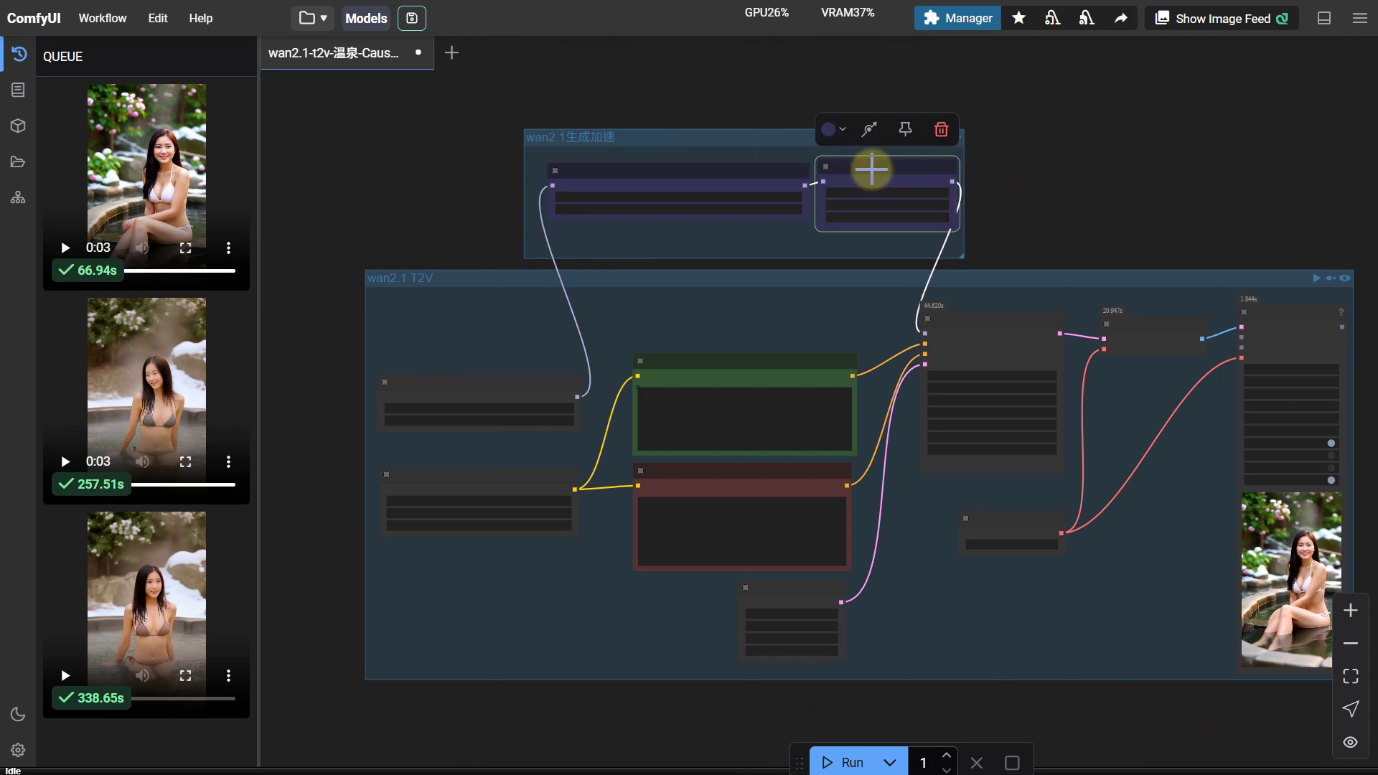
scroll(871, 173, up, 3)
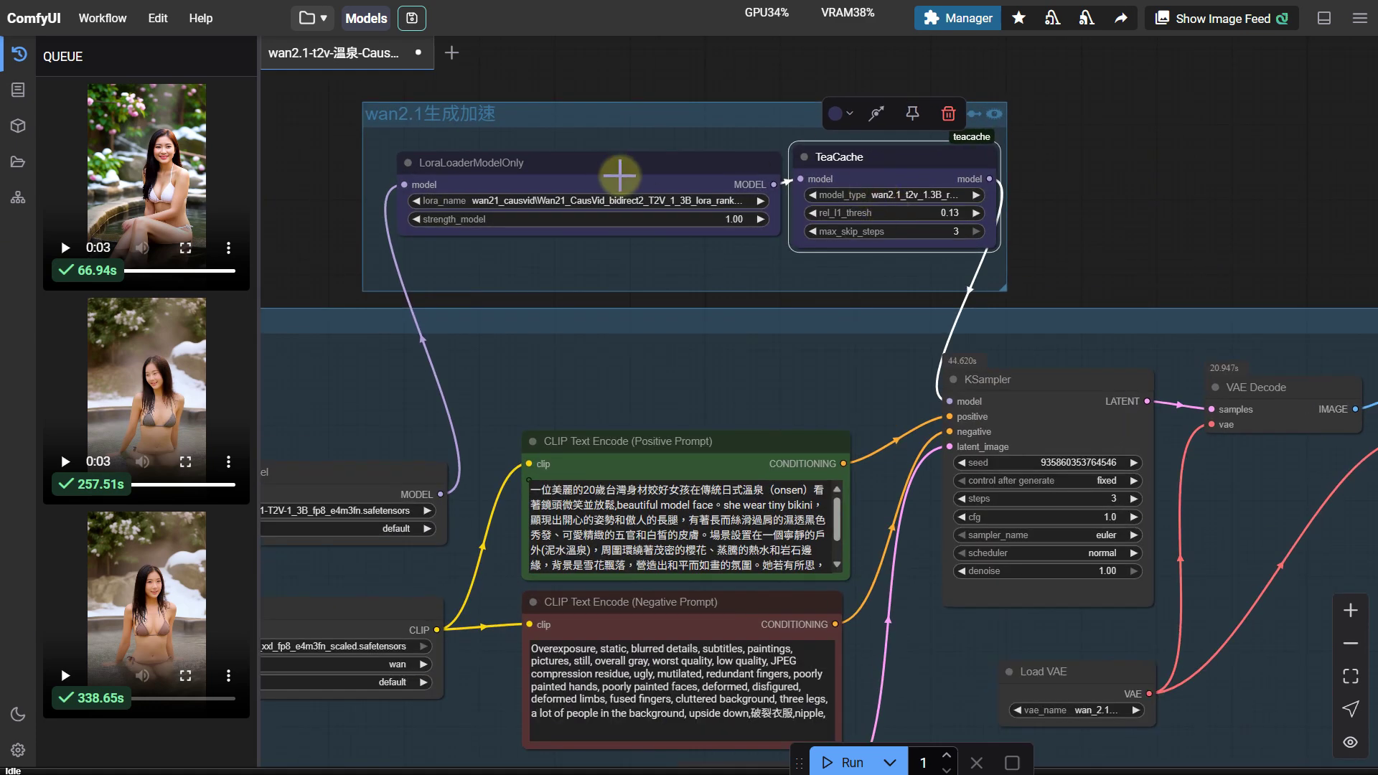
scroll(856, 193, down, 3)
key(alt+Tab)
click(840, 762)
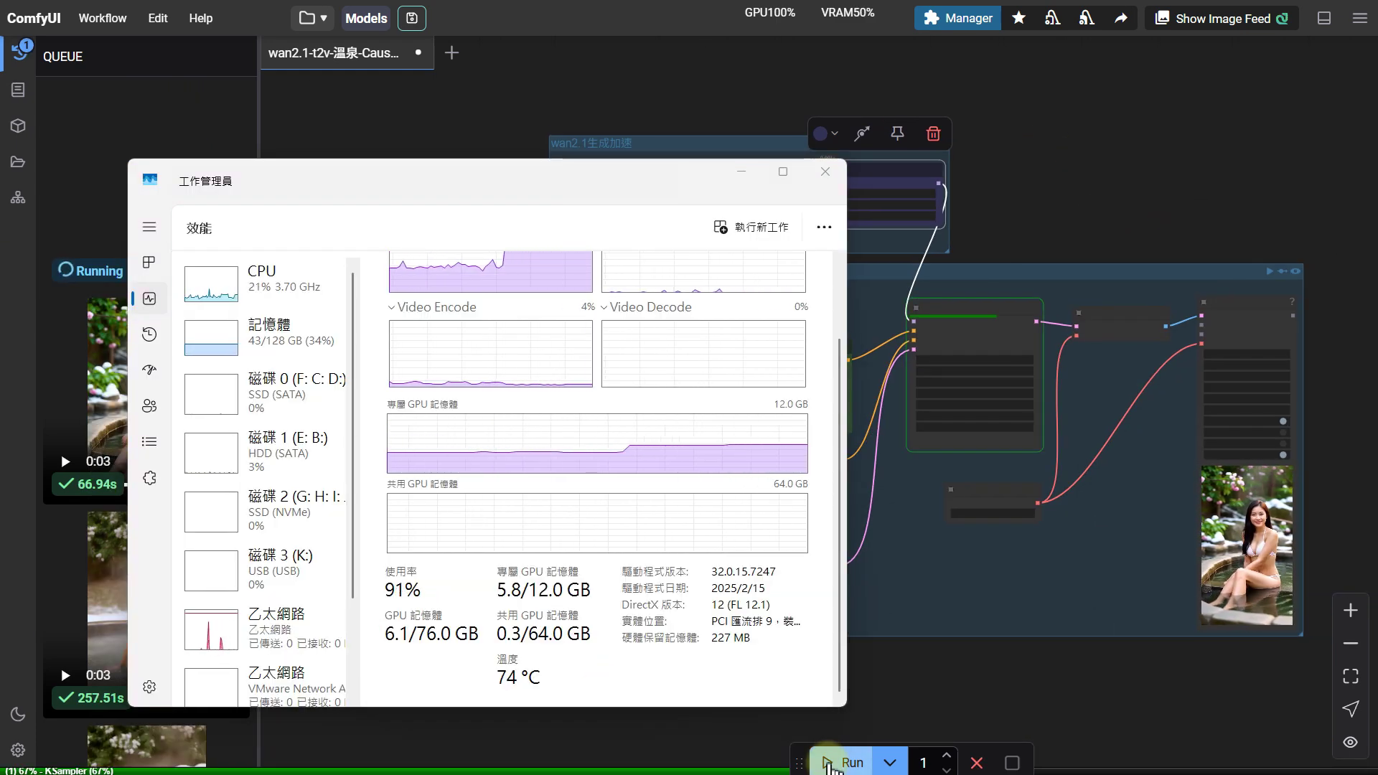
View the 51.27s TeaCache result fullscreen, then return to the workflow
click(321, 353)
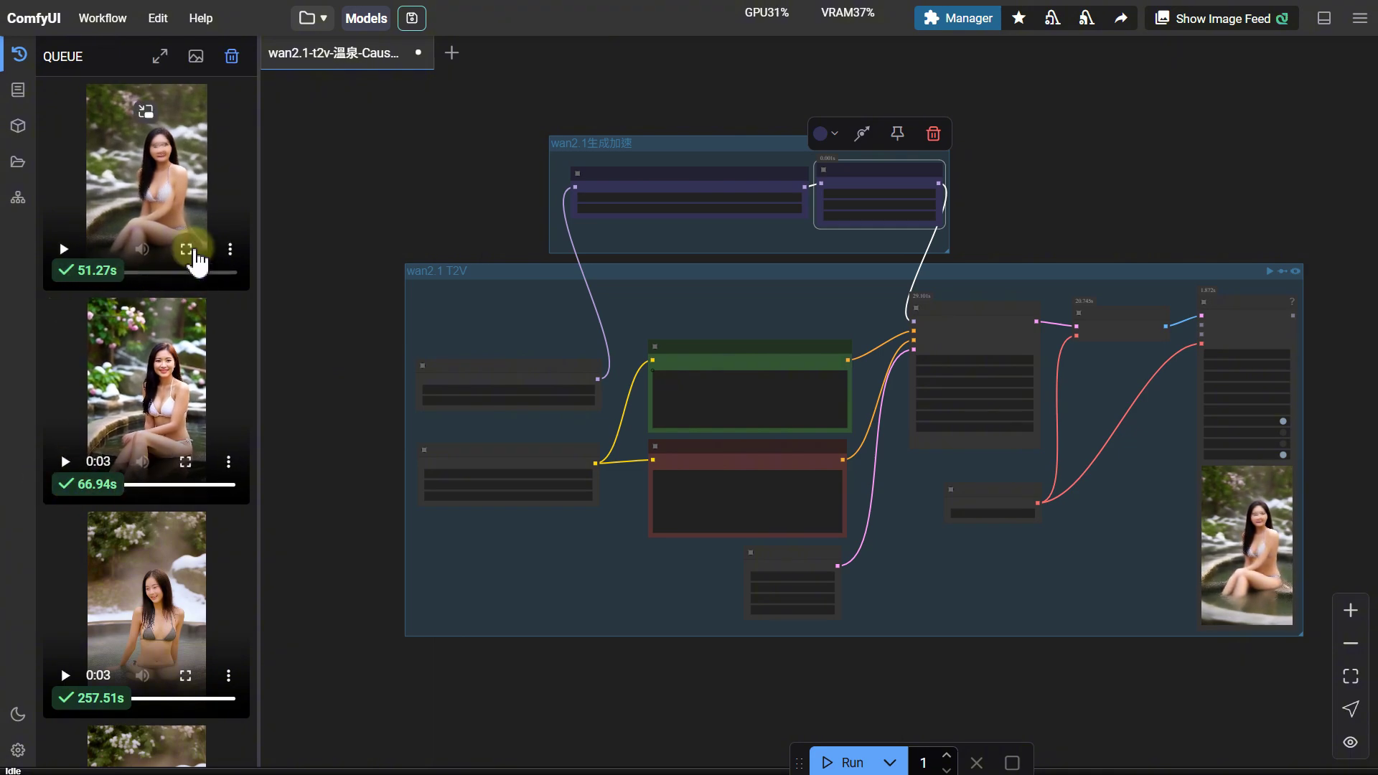
click(185, 248)
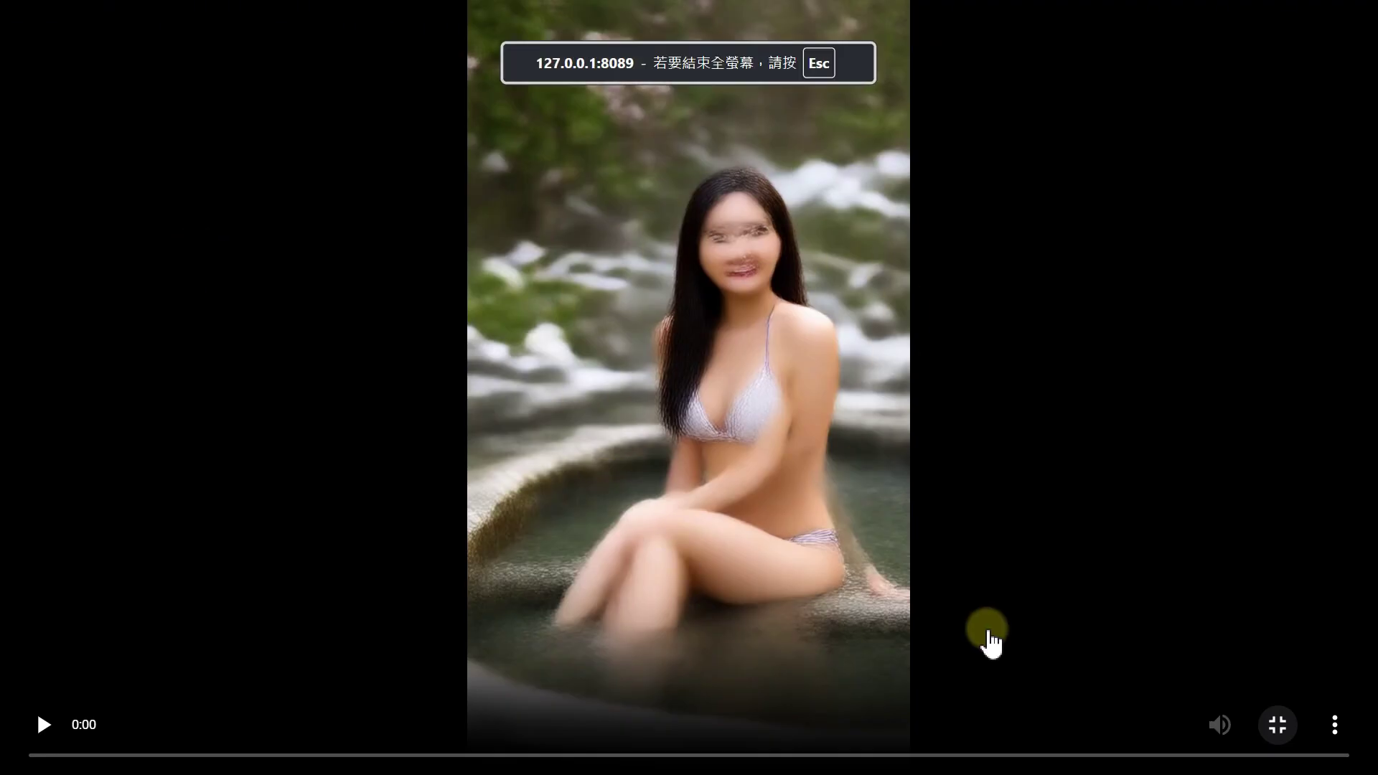
click(1281, 726)
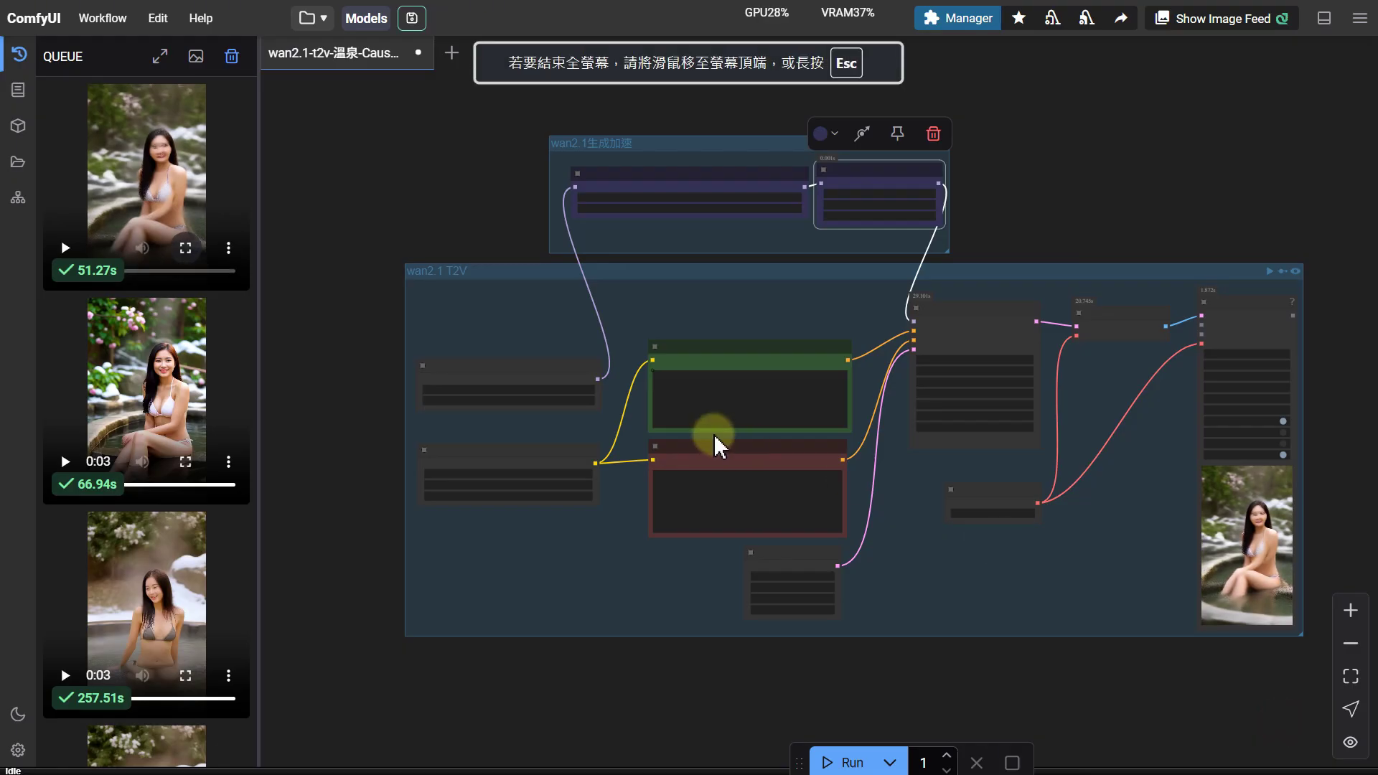
Raise the KSampler steps to 6 and start another LoRA plus TeaCache render
scroll(961, 325, up, 6)
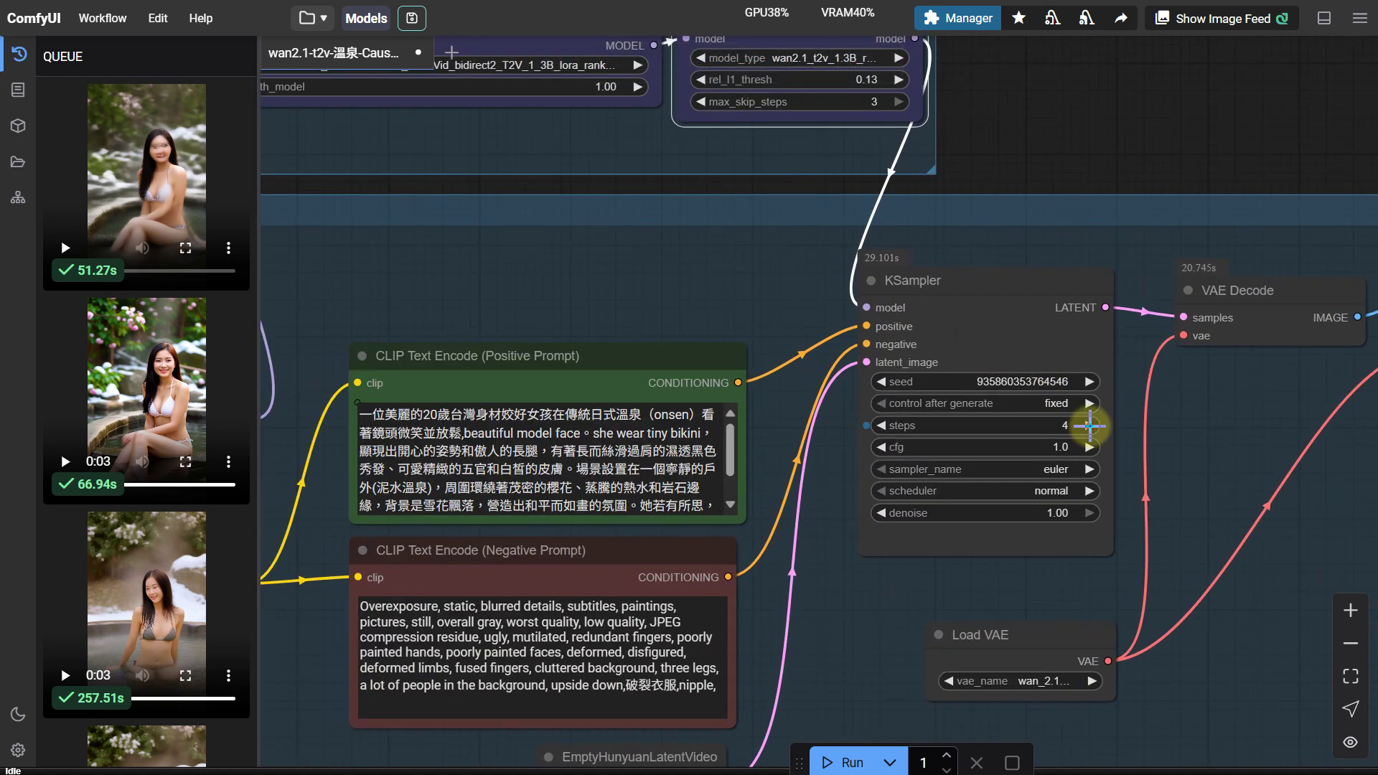
double_click(1090, 425)
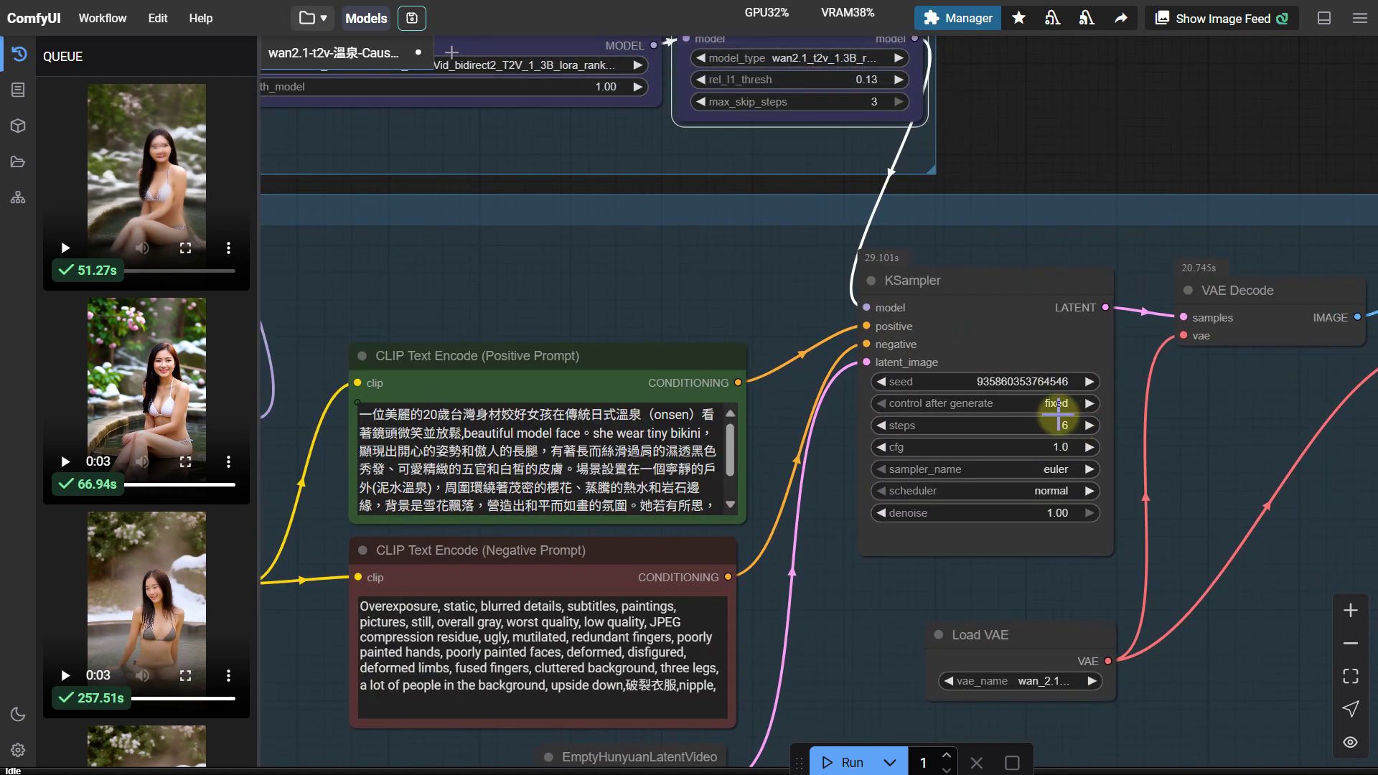
scroll(1156, 415, down, 5)
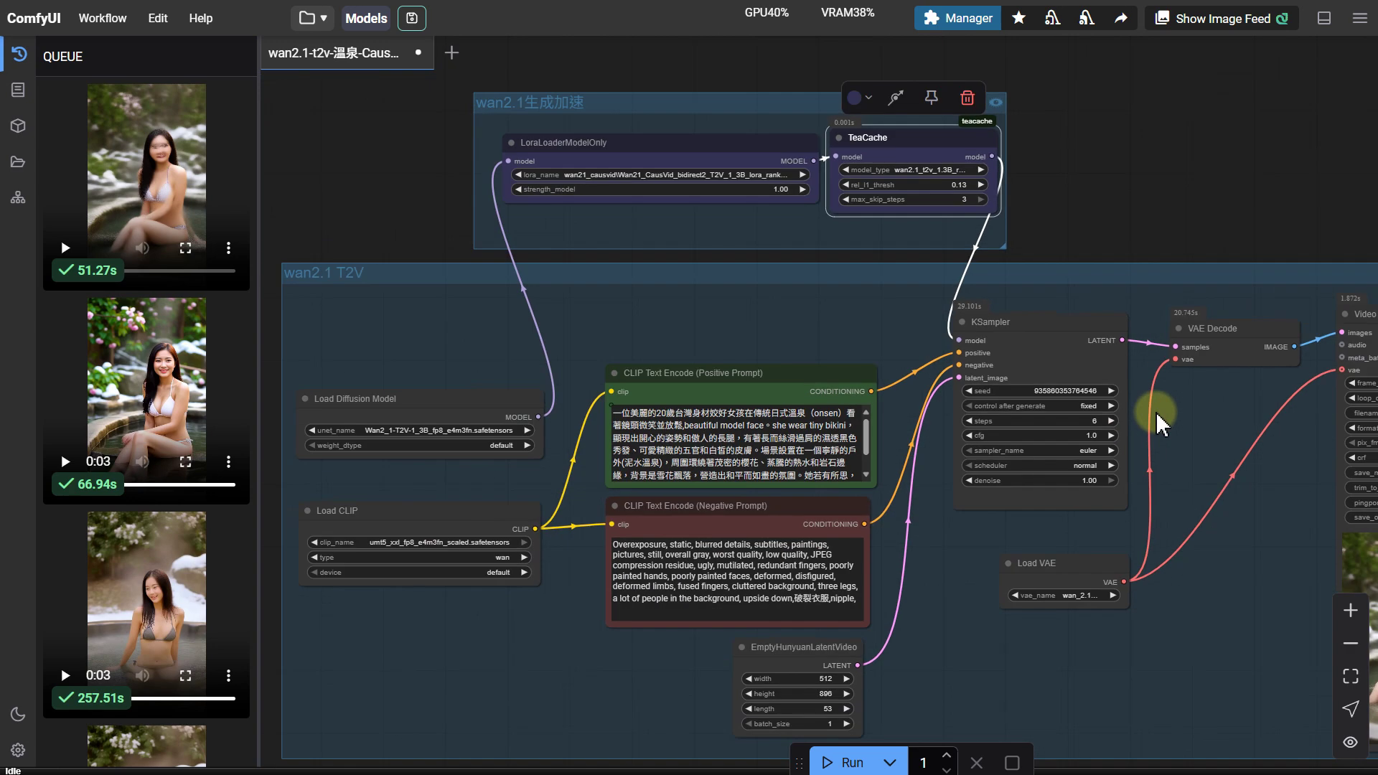
drag(1191, 256, 1043, 226)
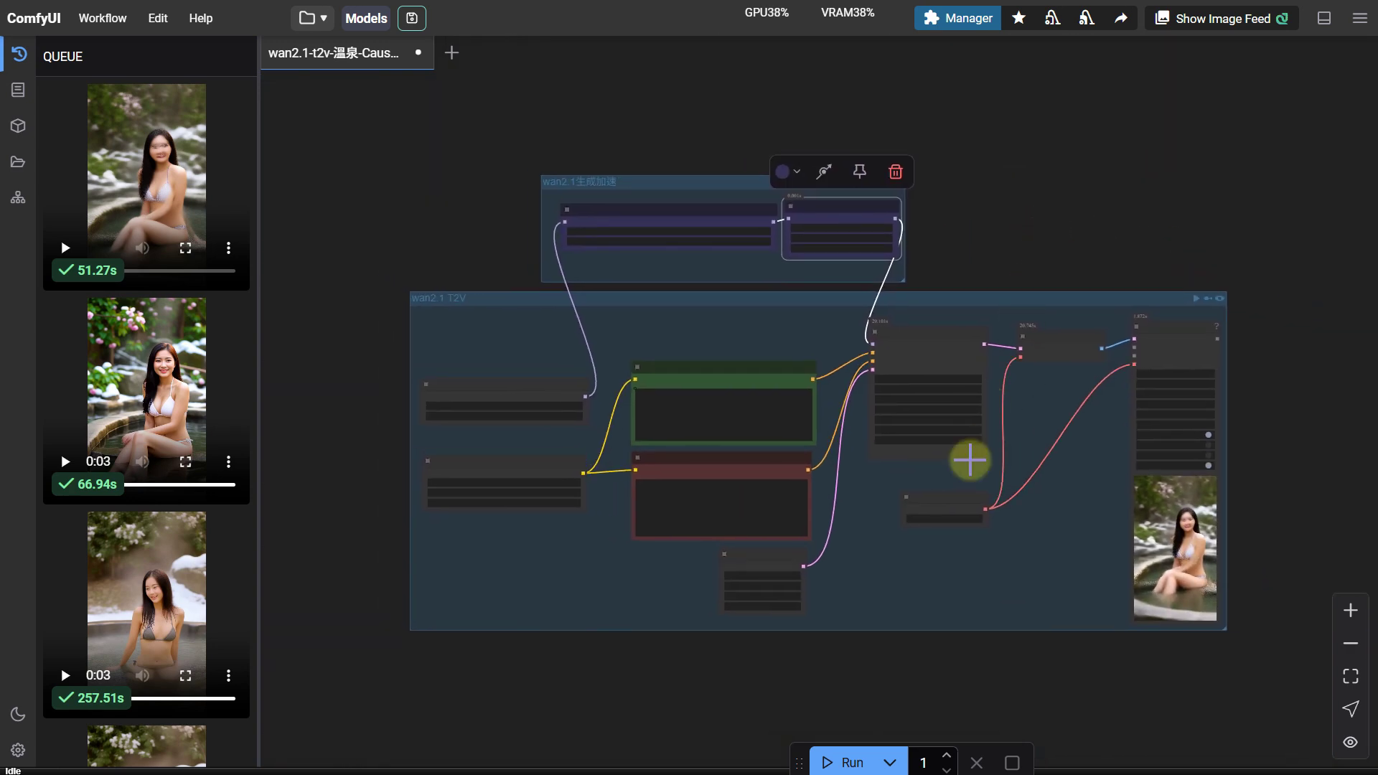
click(845, 762)
Play the newest 6-step video, finished in 66.12s, fullscreen from the queue
key(ctrl+shift+Escape)
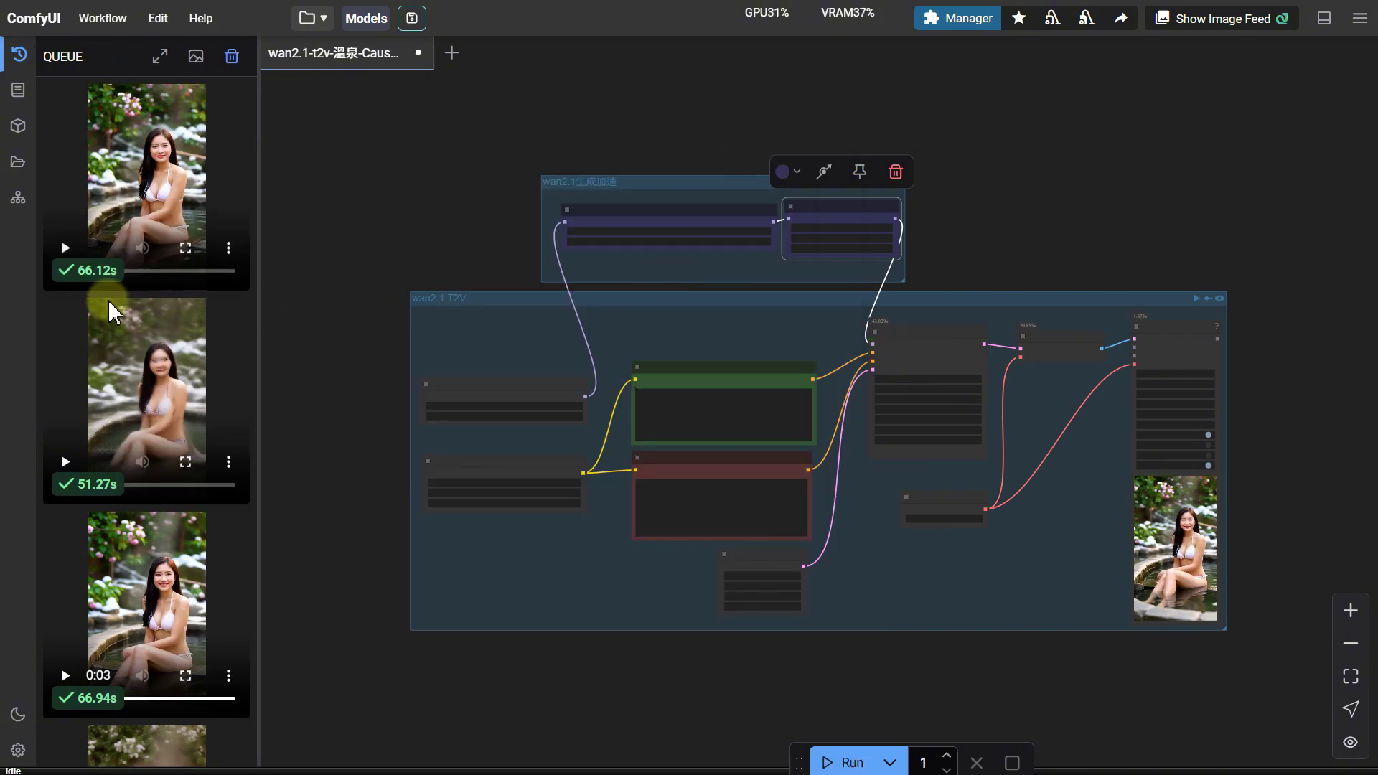
click(75, 258)
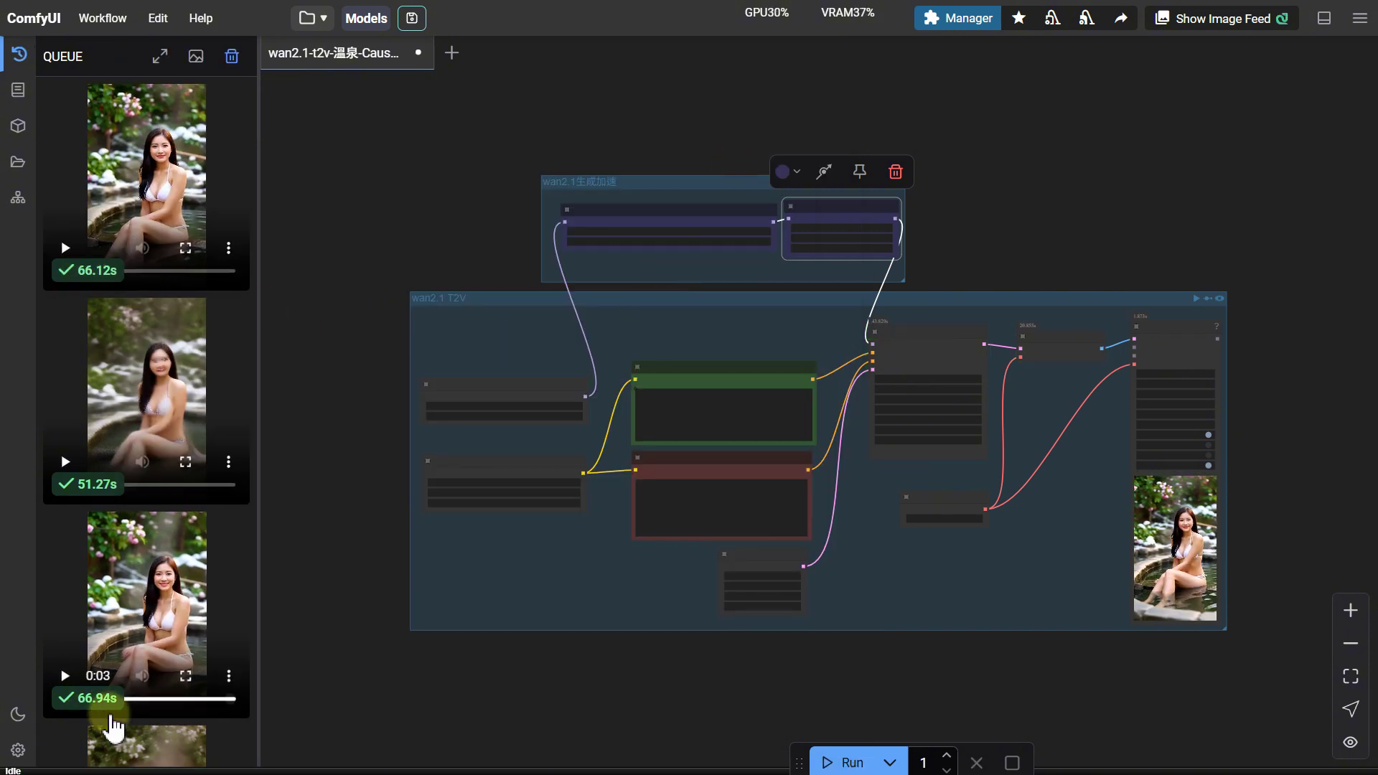
click(204, 251)
click(187, 250)
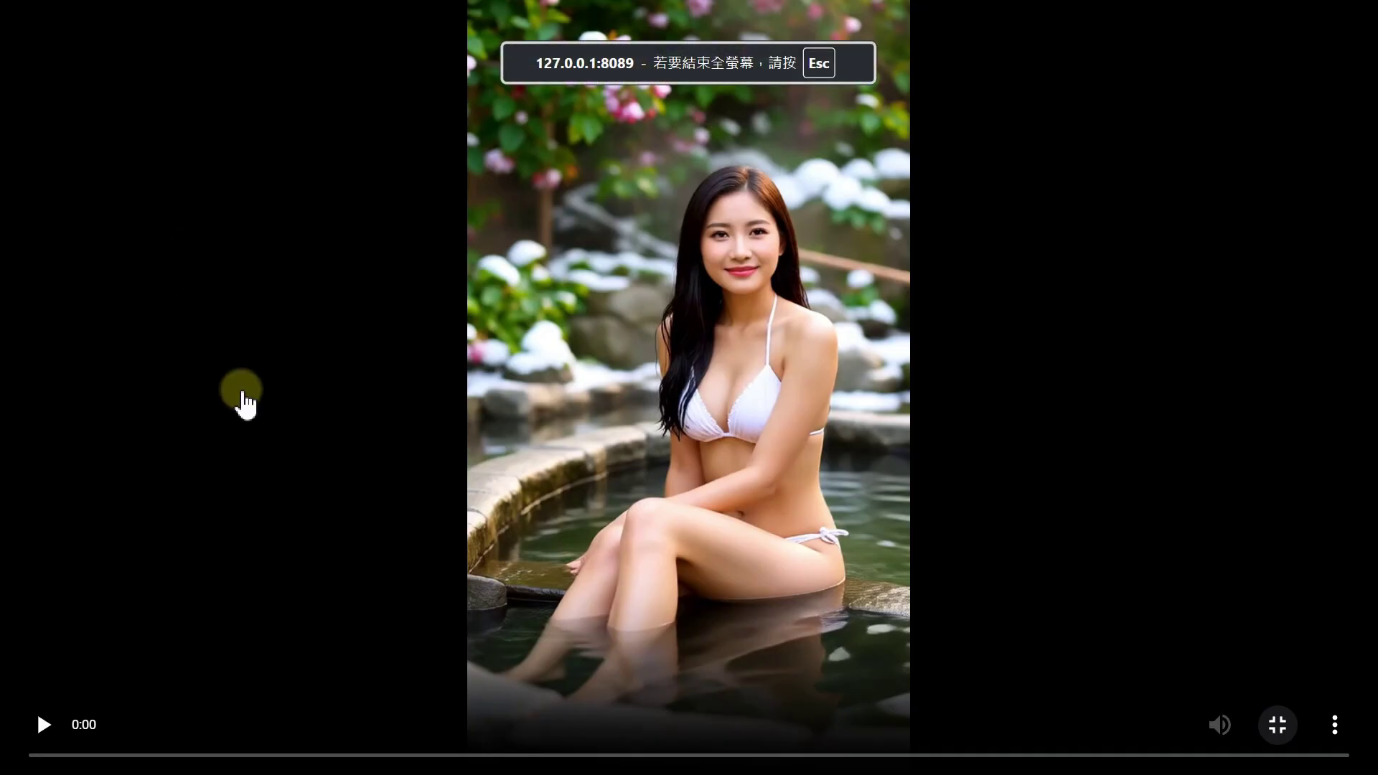
click(56, 727)
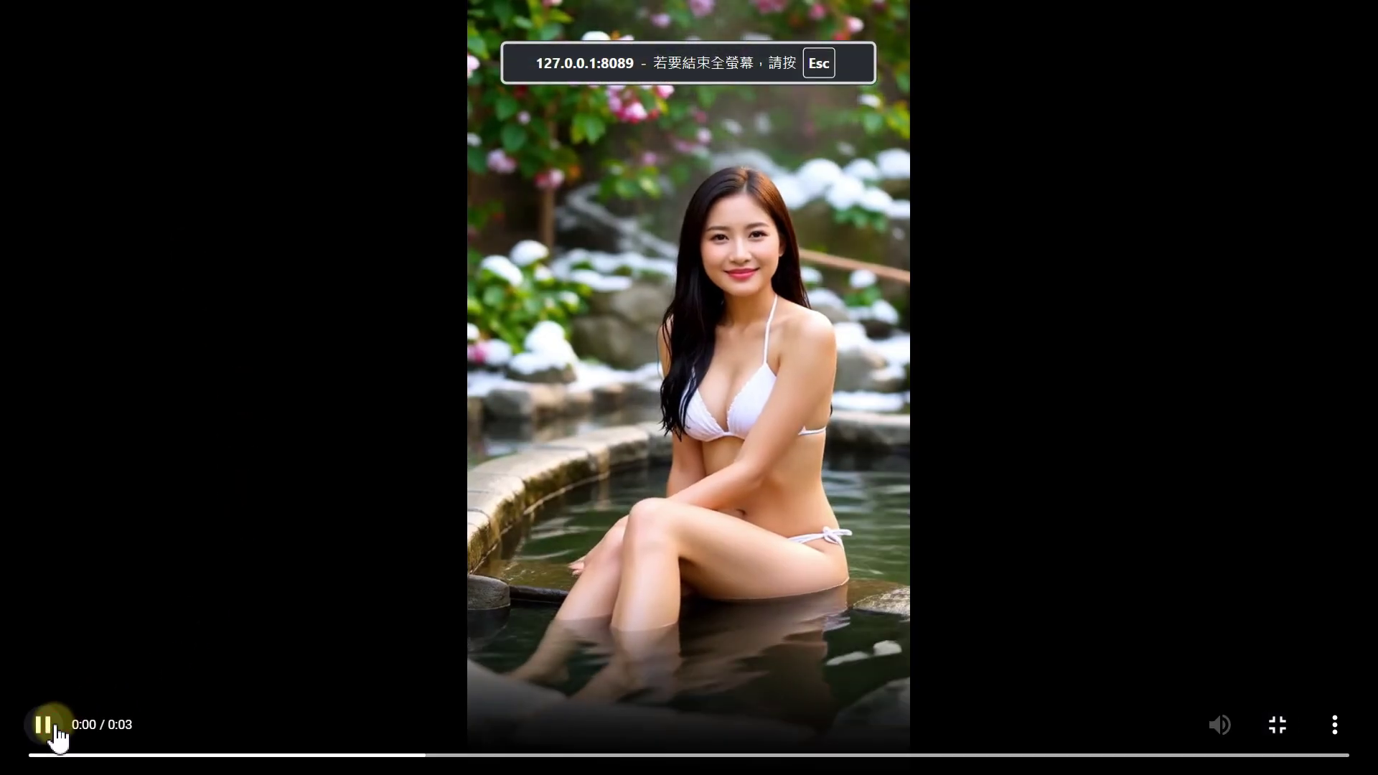